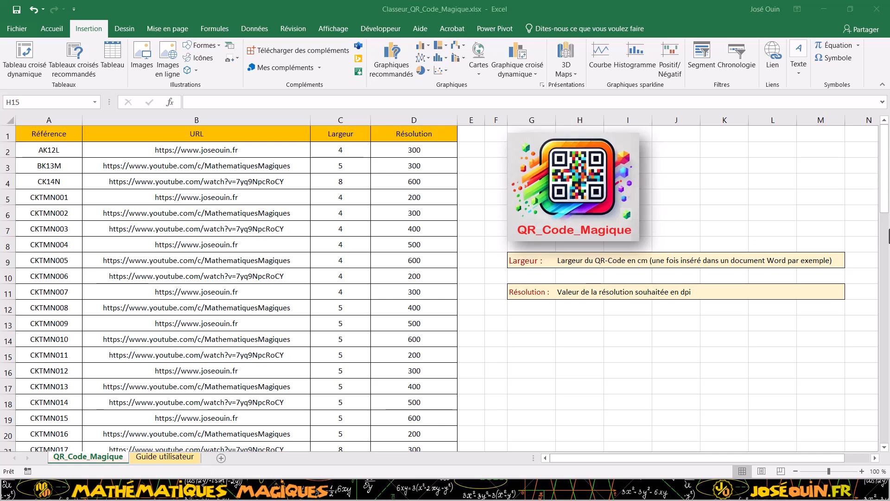
Step: Review the reference, URL, width and resolution data down to the last row, highlighting the first three records in A2:D4
scroll(887, 236, "down", 9)
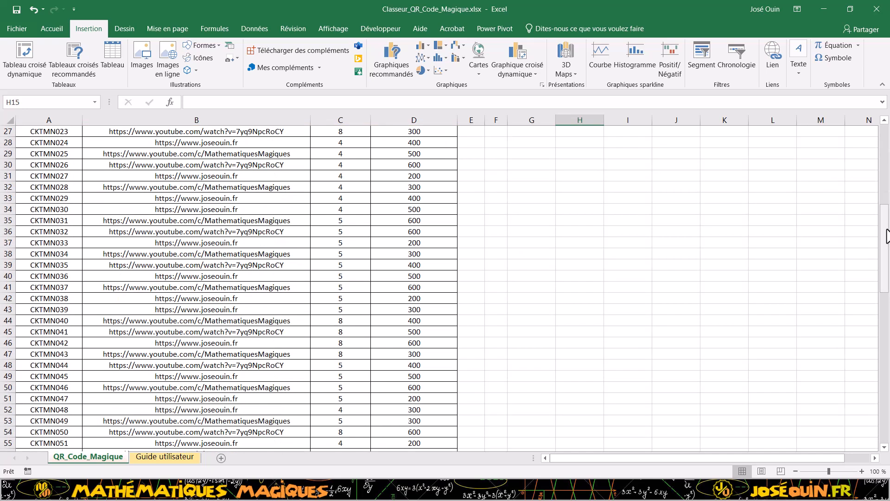
left_click_drag(887, 235, 888, 407)
scroll(50, 402, "down", 3)
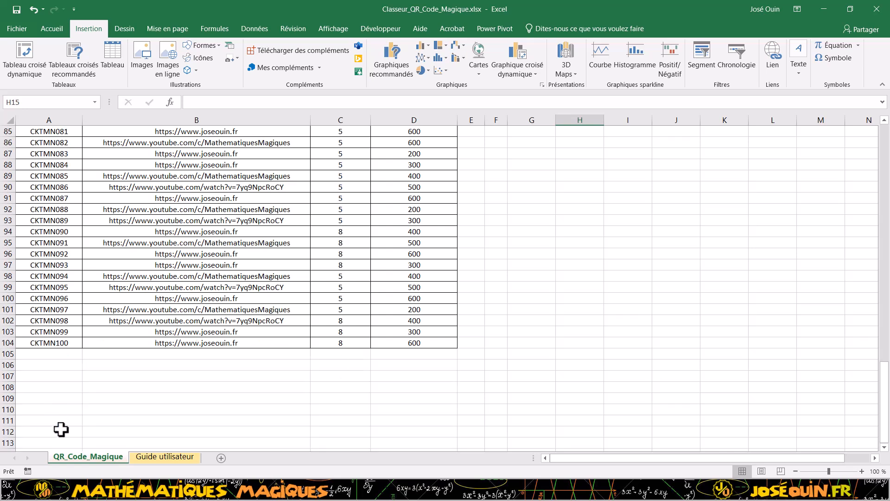
scroll(51, 345, "up", 20)
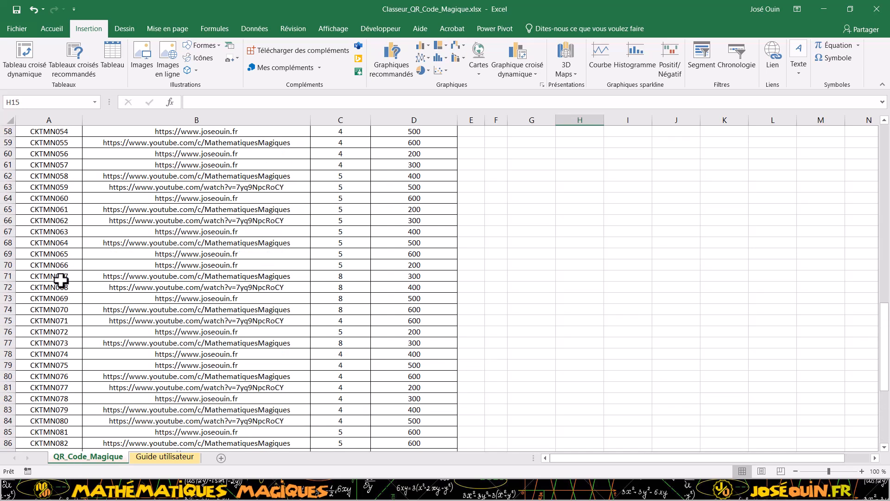
scroll(39, 211, "up", 6)
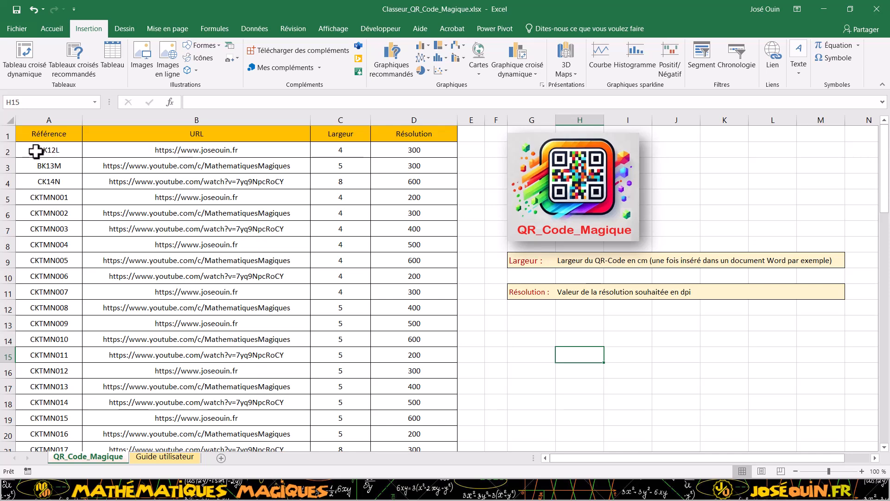
mouse_move(39, 152)
left_mouse_down()
mouse_move(417, 172)
mouse_move(390, 185)
left_mouse_up()
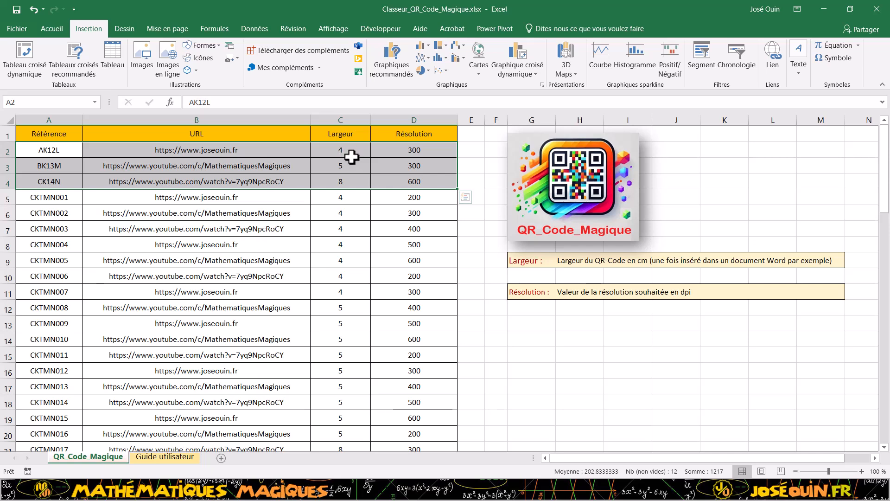
left_click(471, 218)
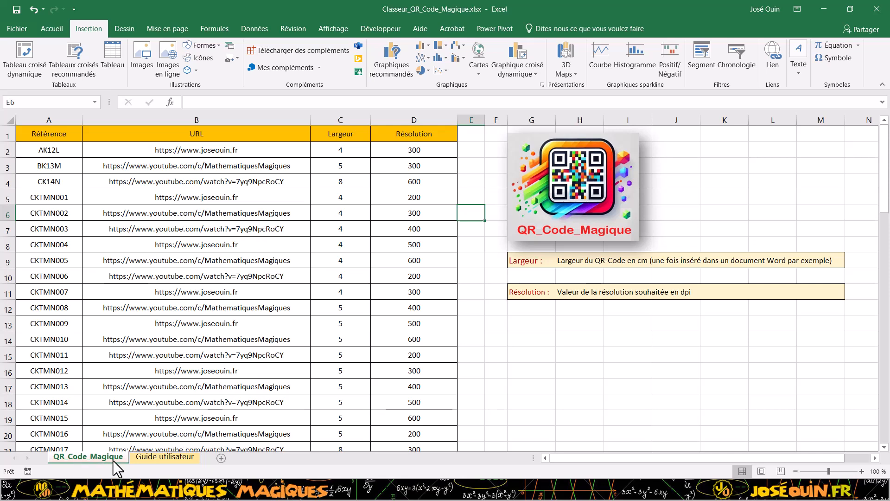
Step: Read through the Guide utilisateur sheet, covering the setup instructions, required Excel format, example, prerequisites and contact section
left_click(158, 458)
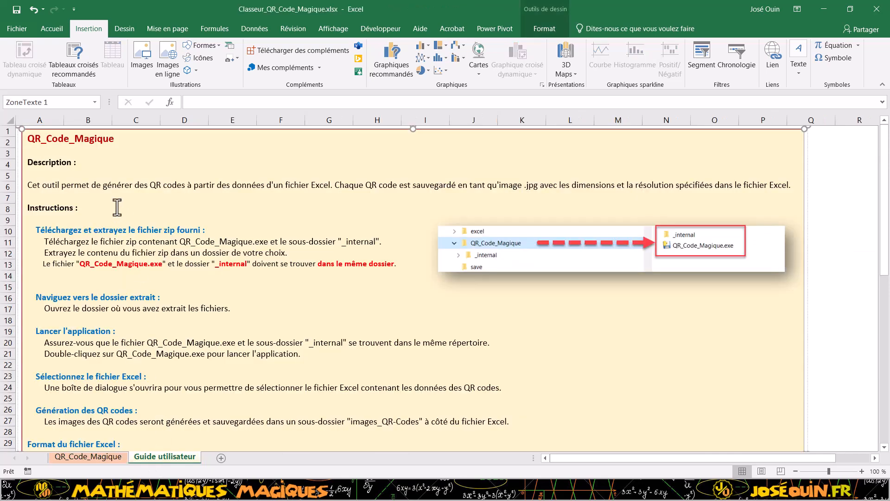
scroll(85, 195, "down", 2)
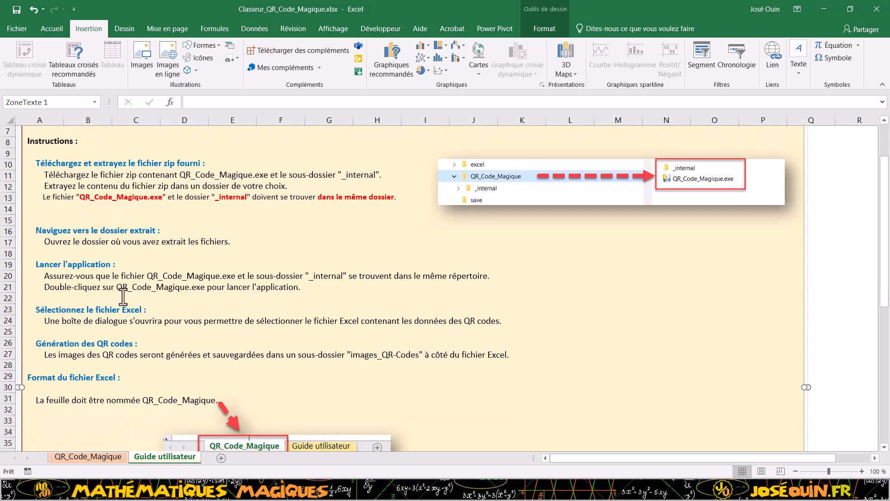
scroll(122, 297, "down", 1)
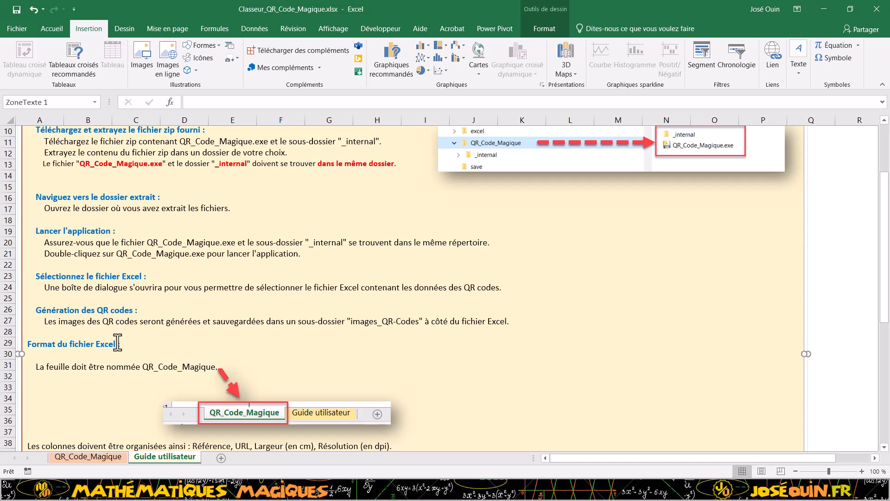
scroll(115, 334, "down", 1)
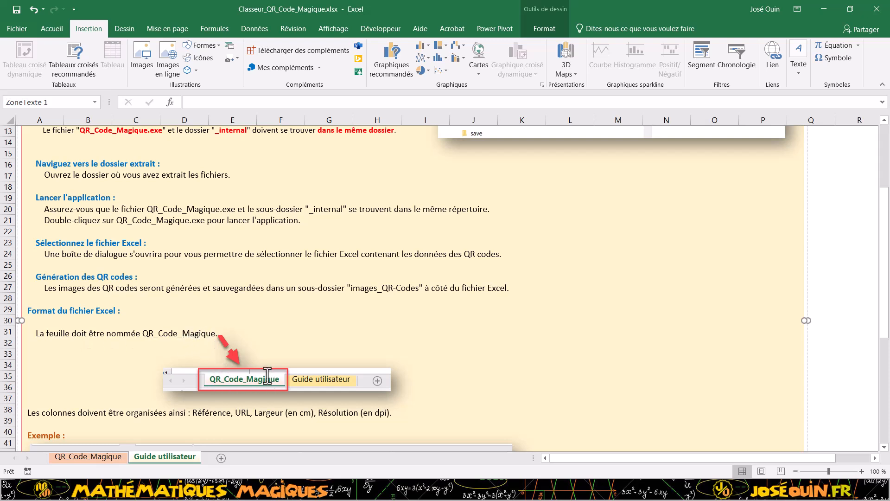
scroll(260, 380, "down", 3)
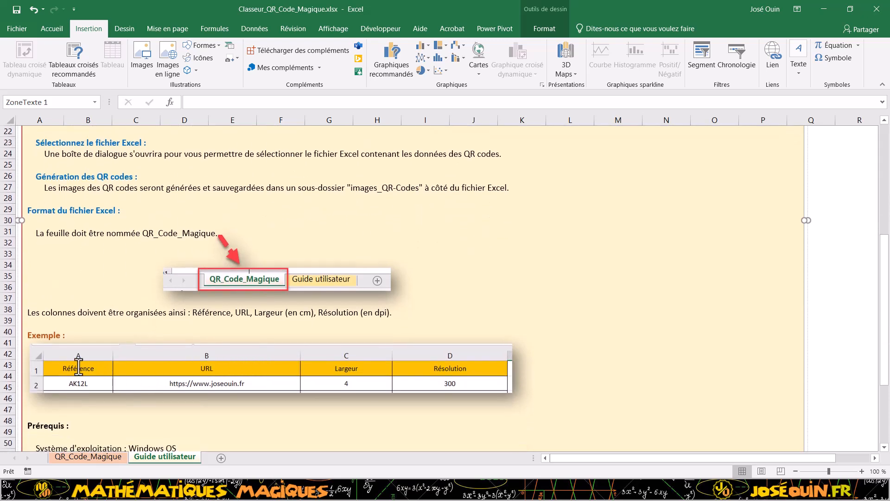
scroll(339, 383, "down", 4)
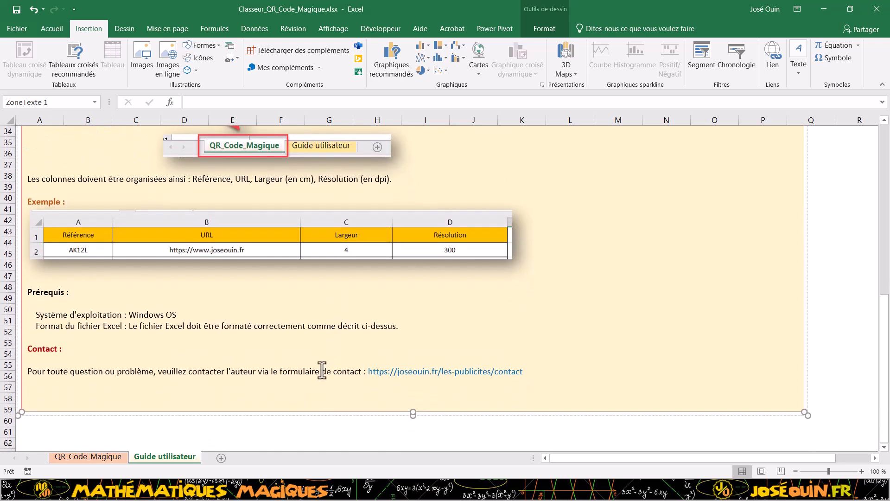
scroll(320, 369, "up", 6)
scroll(303, 342, "down", 4)
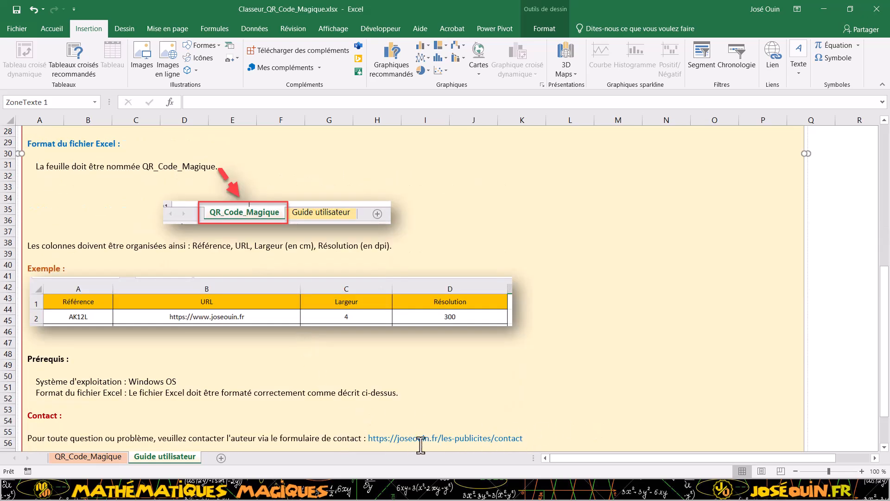
scroll(331, 329, "up", 7)
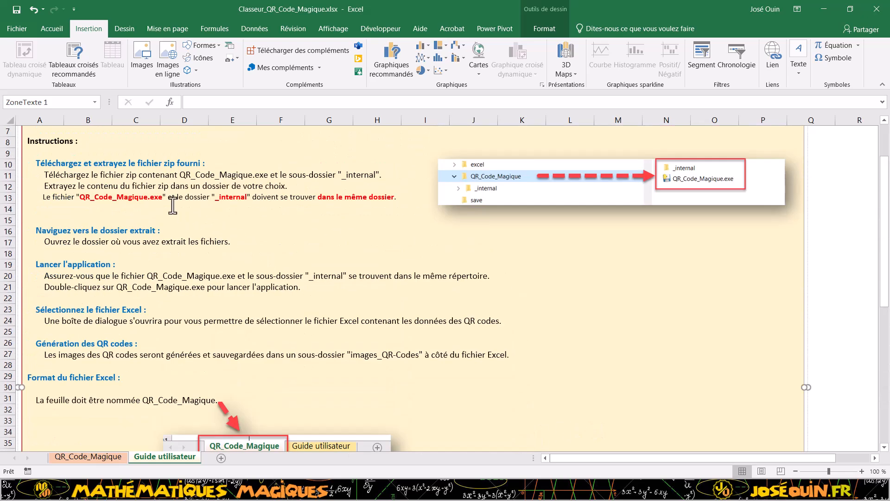
scroll(173, 204, "up", 2)
Step: Return to the QR_Code_Magique sheet and save the workbook
left_click(96, 456)
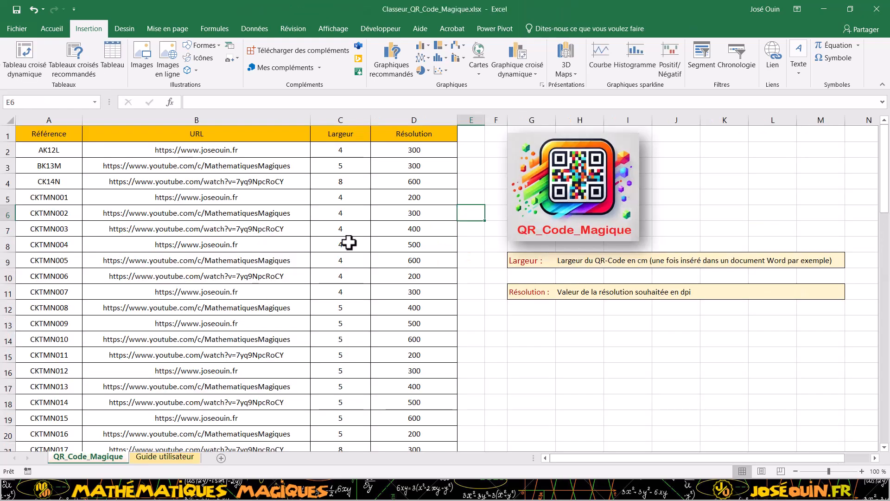
left_click(16, 29)
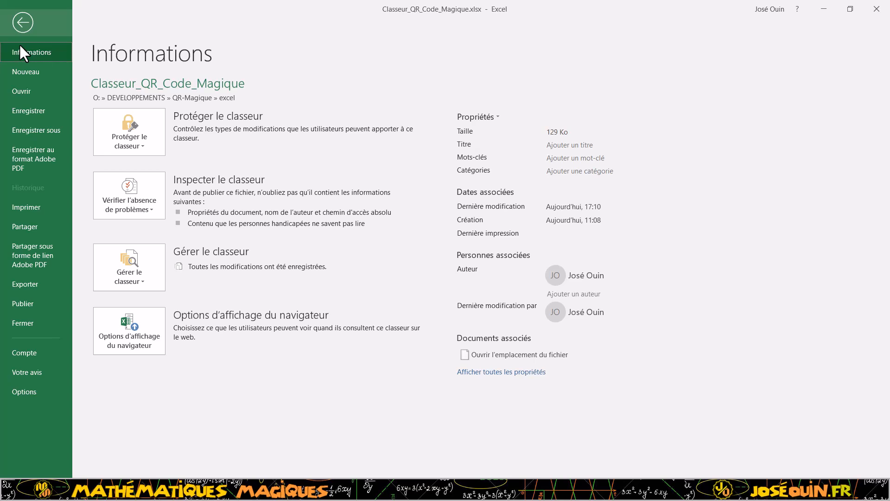
left_click(29, 112)
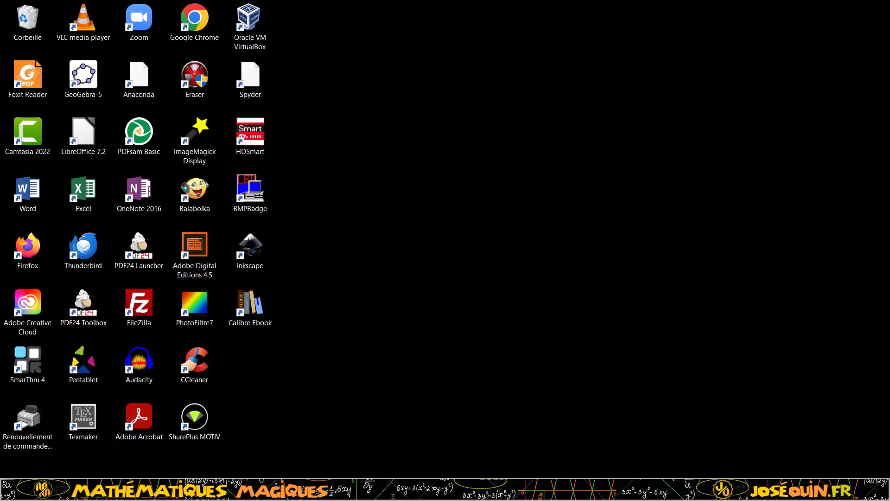
Step: Switch to the QR_Code_Magique folder in File Explorer and check its contents and those of the neighbouring excel folder
mouse_move(256, 489)
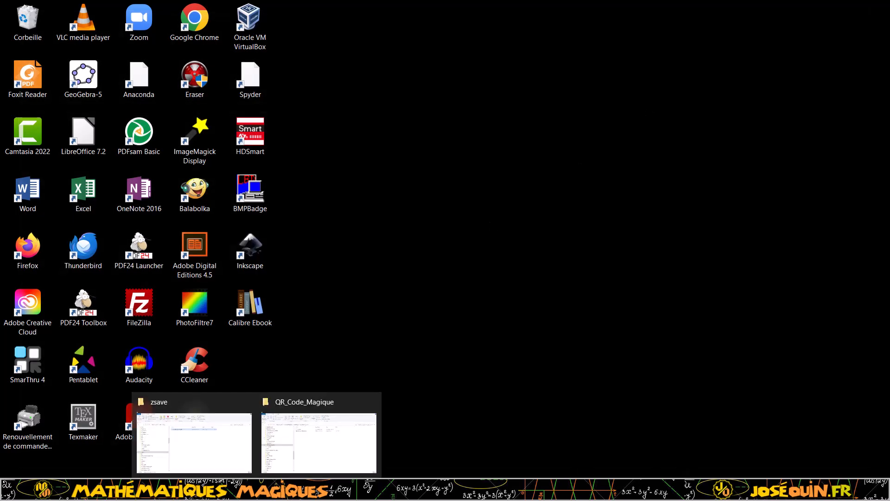
left_click(283, 457)
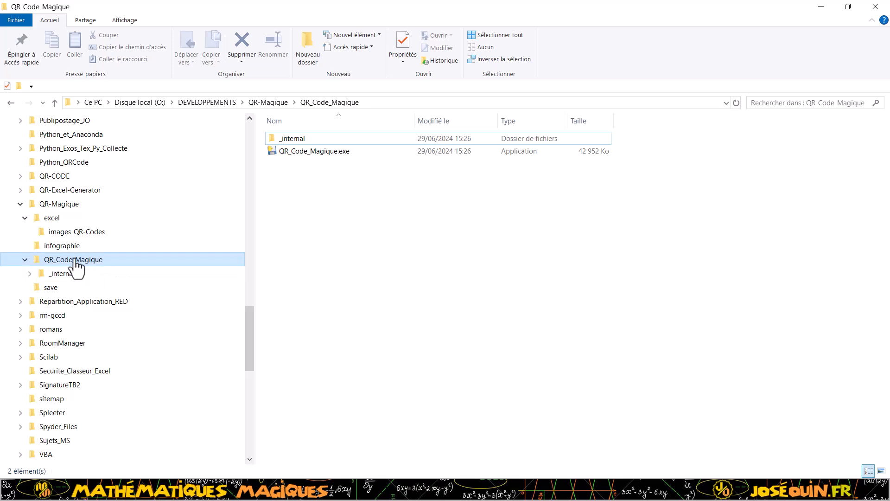
left_click(52, 218)
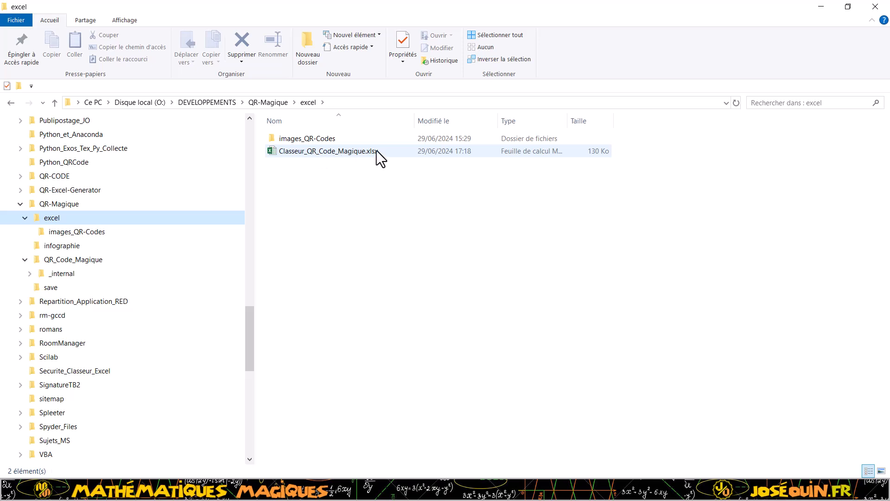
left_click(65, 261)
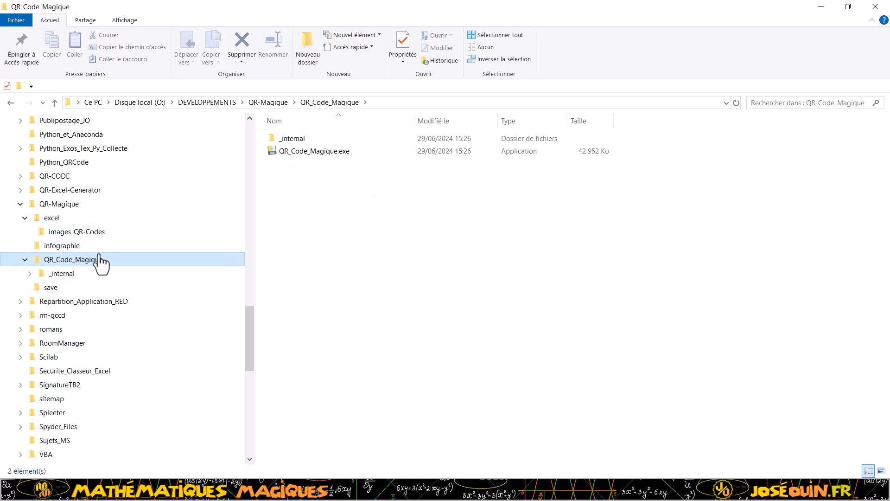
Step: Scan QR_Code_Magique.exe with Microsoft Defender and close the Windows Security window
right_click(317, 152)
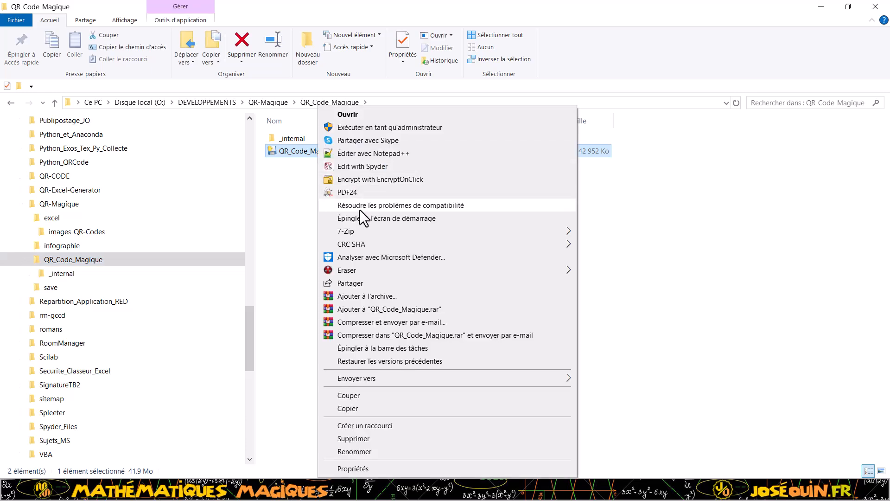
left_click(363, 258)
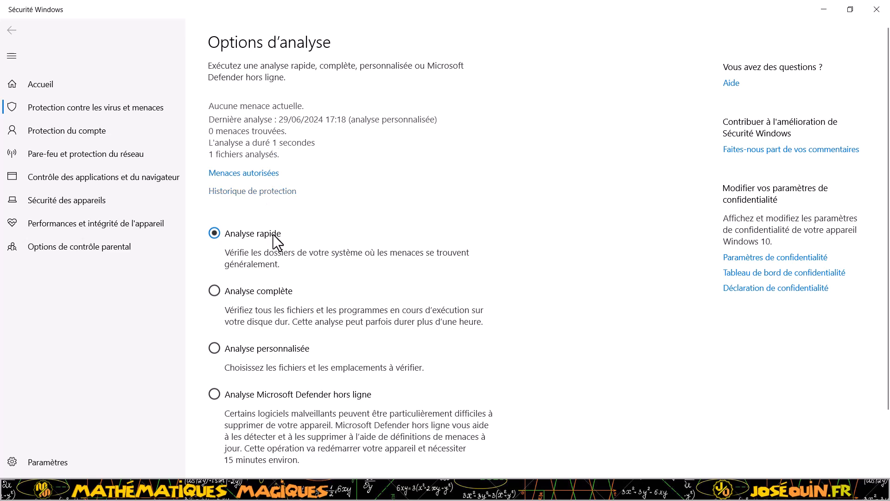
left_click(876, 10)
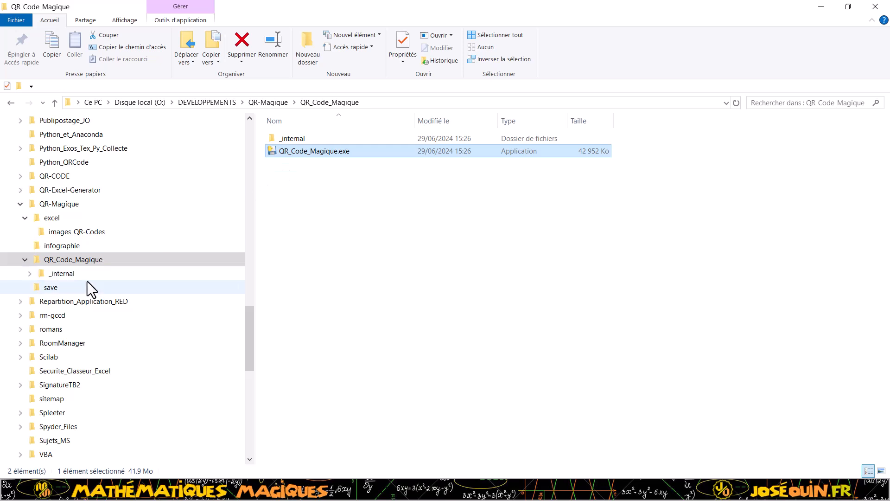
Step: Open the _internal subfolder of QR_Code_Magique and examine the library folders, PYD files and DLLs it contains
left_click(73, 261)
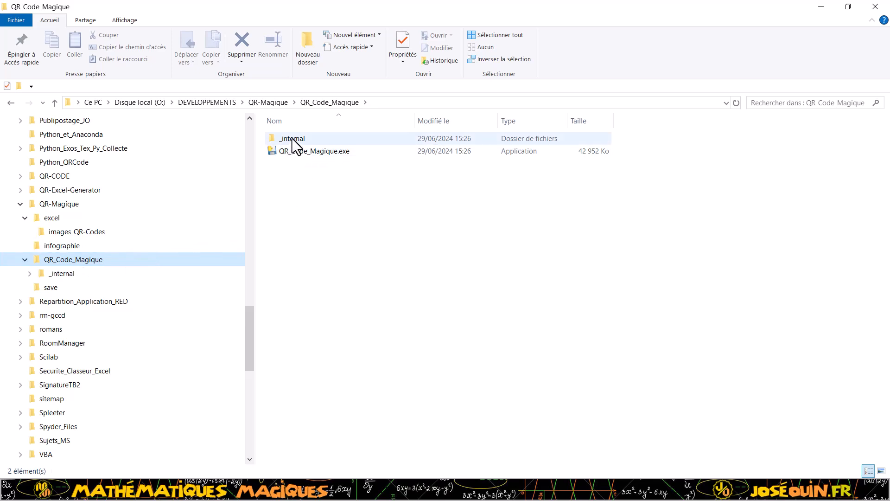
mouse_move(288, 141)
left_click(65, 277)
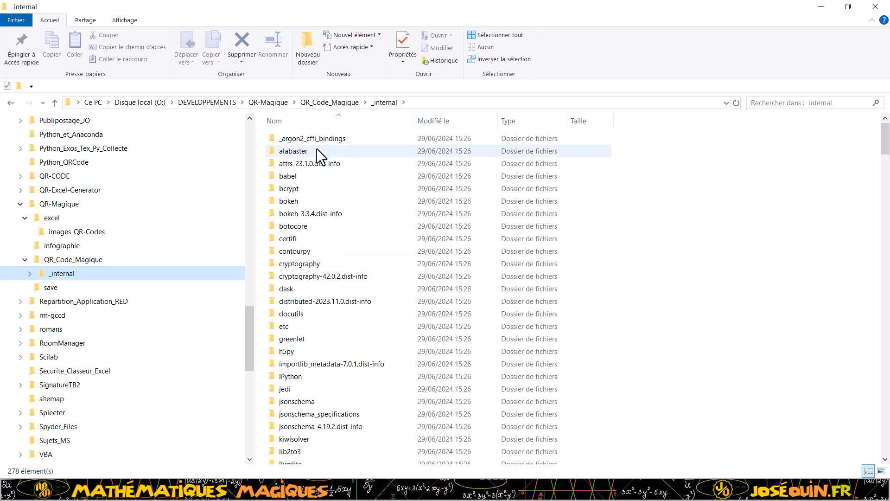
scroll(324, 295, "down", 1)
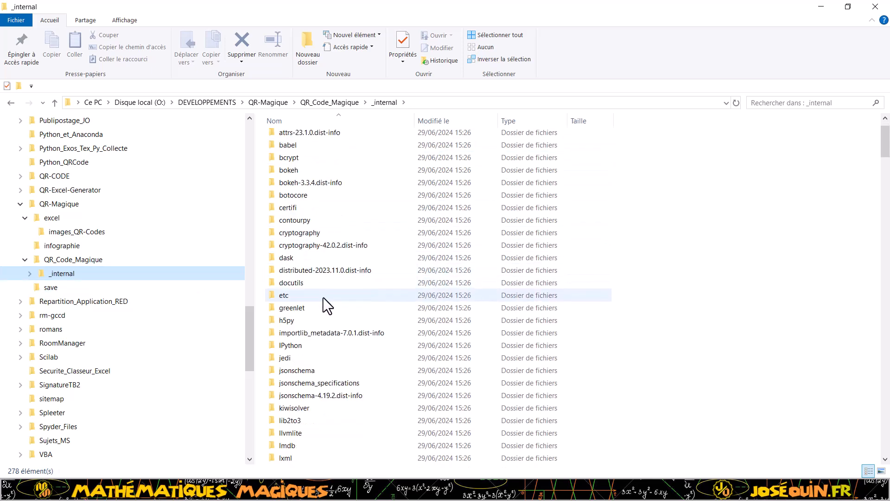
scroll(323, 300, "down", 20)
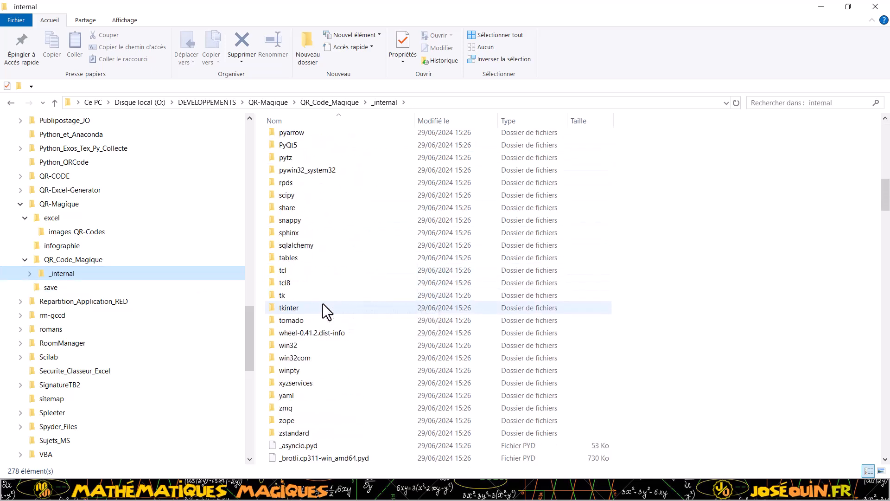
scroll(326, 308, "down", 6)
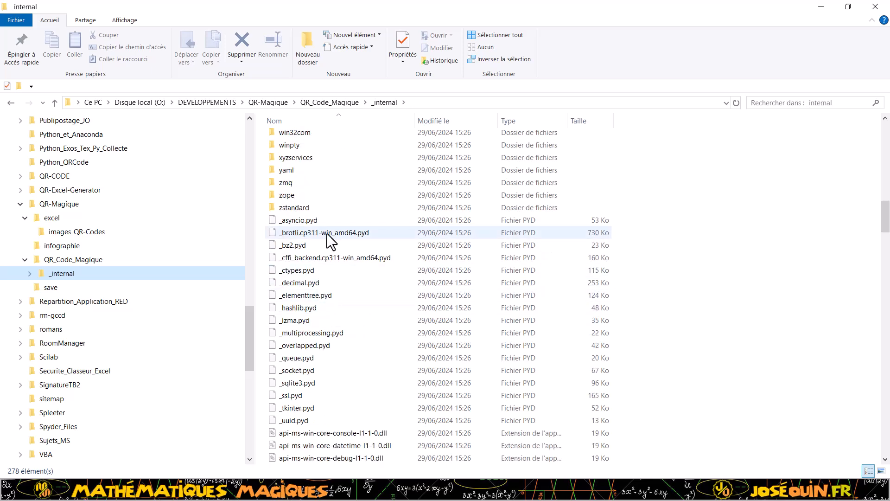
scroll(325, 356, "down", 8)
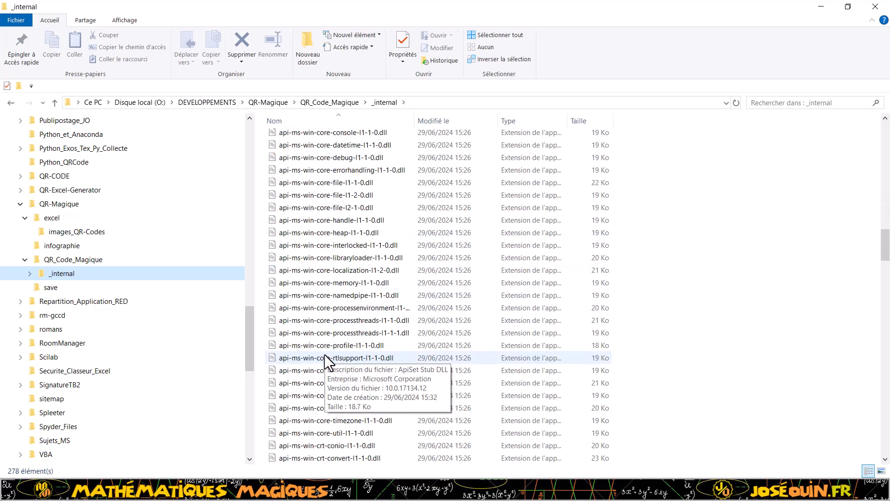
scroll(323, 338, "up", 8)
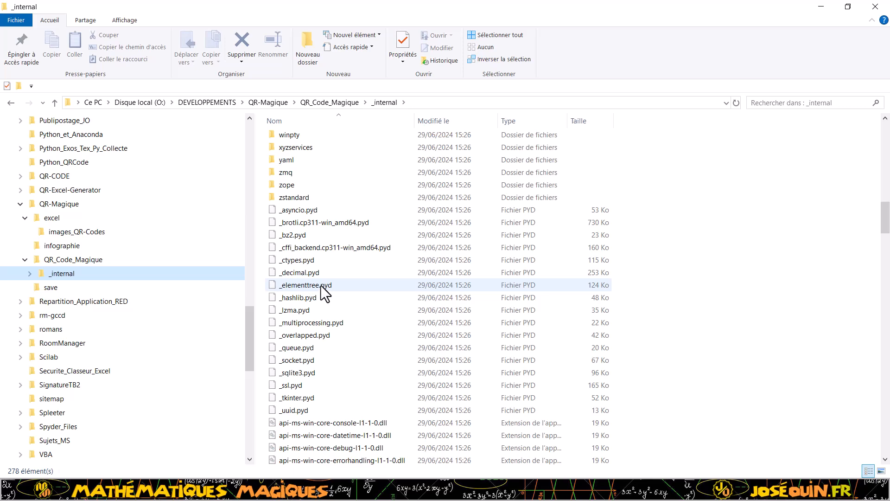
scroll(321, 285, "up", 2)
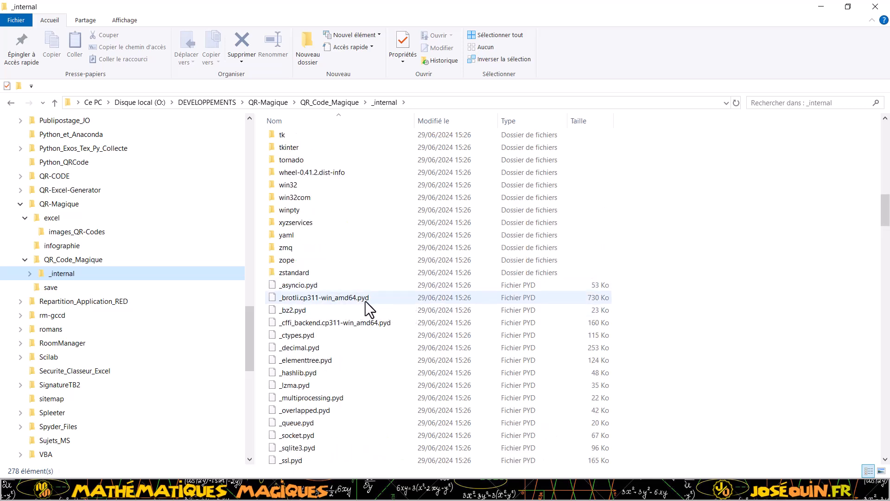
scroll(350, 318, "down", 13)
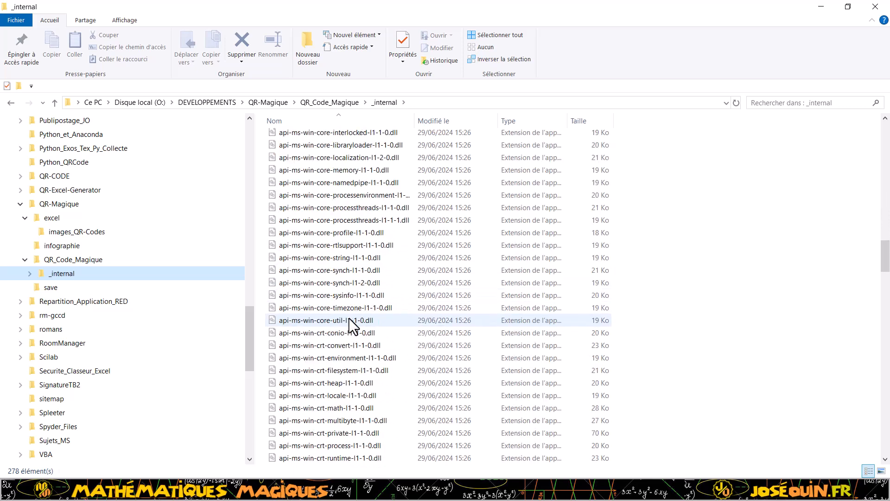
scroll(349, 318, "down", 10)
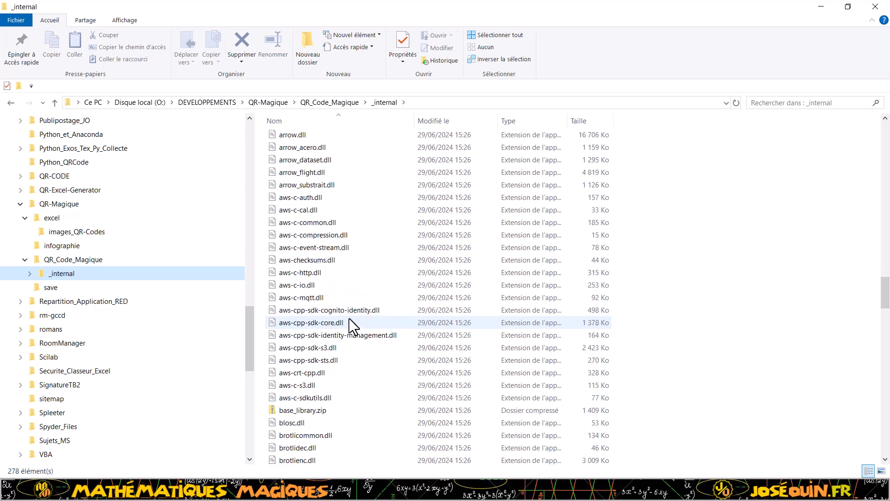
scroll(349, 318, "up", 20)
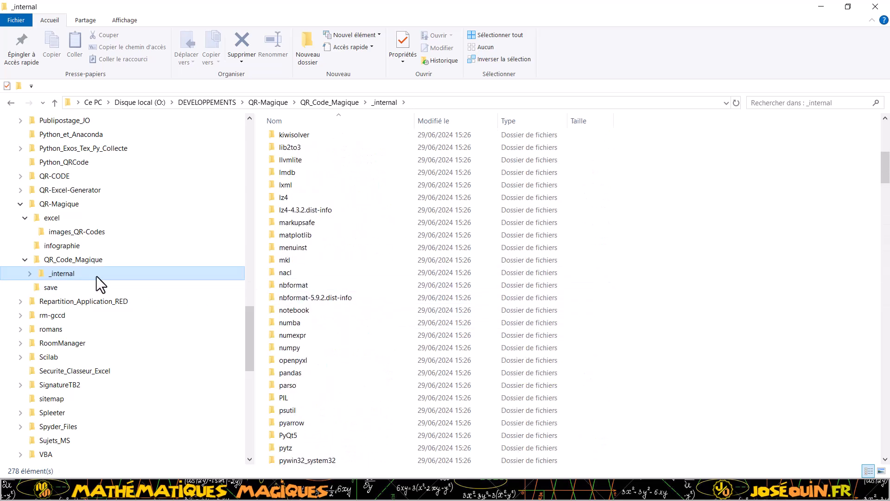
Step: Run QR_Code_Magique.exe from the QR_Code_Magique folder and browse its Excel file selector to DEVELOPPEMENTS\QR-Magique\excel on drive O:
left_click(83, 261)
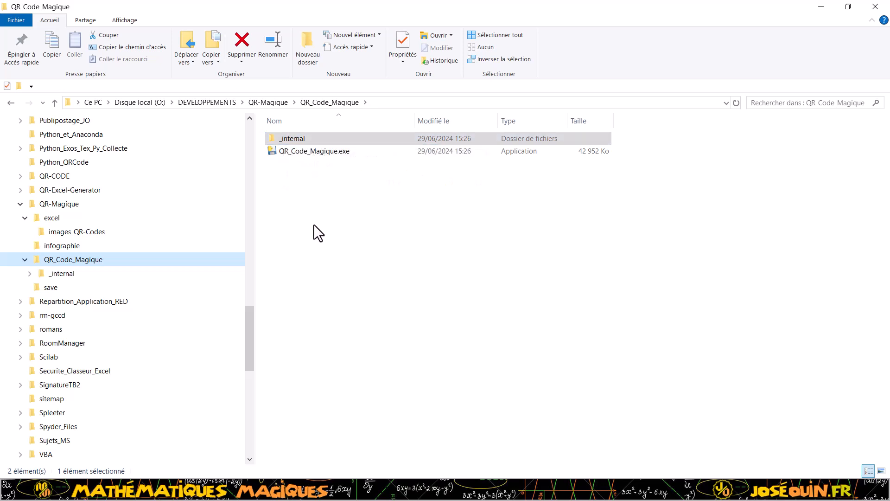
left_click(298, 151)
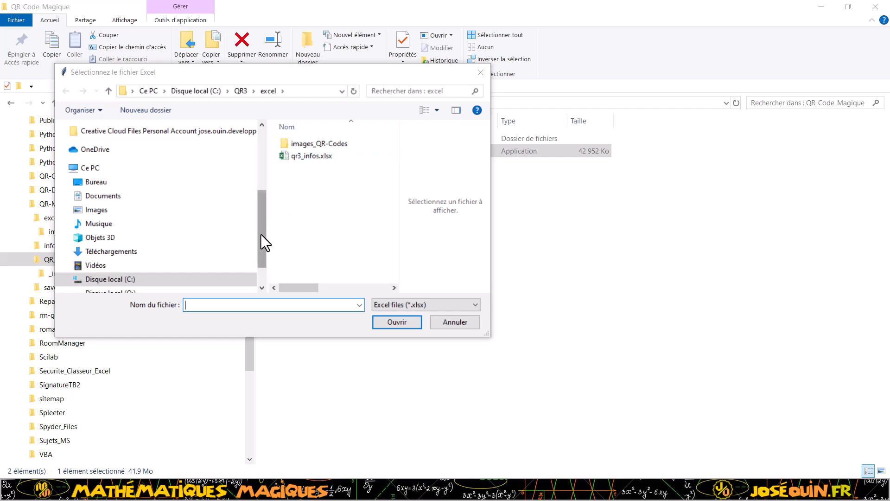
left_click_drag(261, 235, 165, 285)
left_click(66, 256)
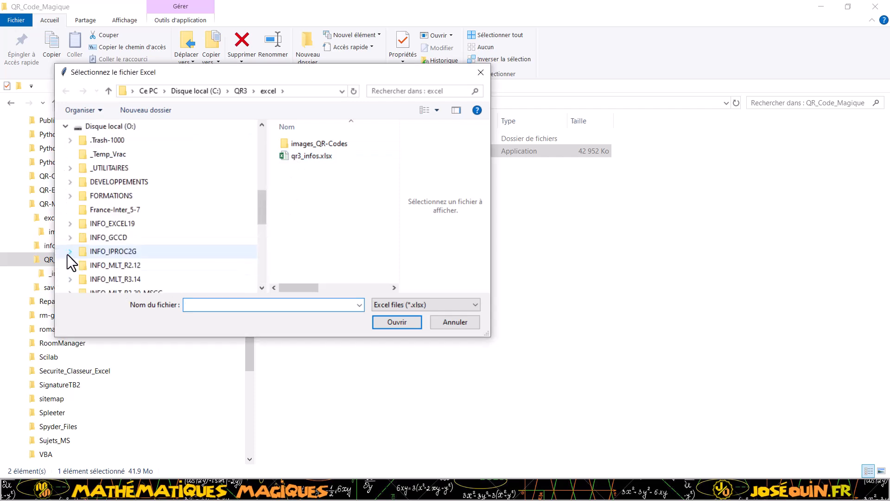
left_click(71, 182)
scroll(87, 226, "down", 7)
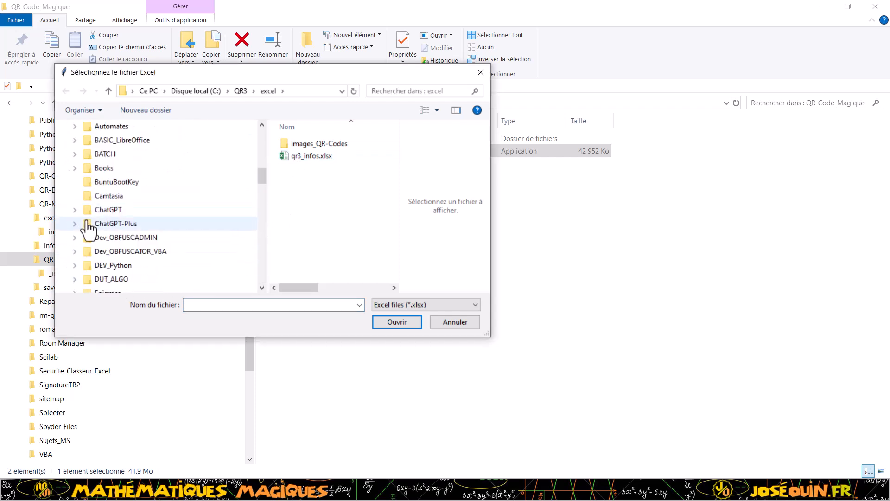
scroll(88, 230, "down", 7)
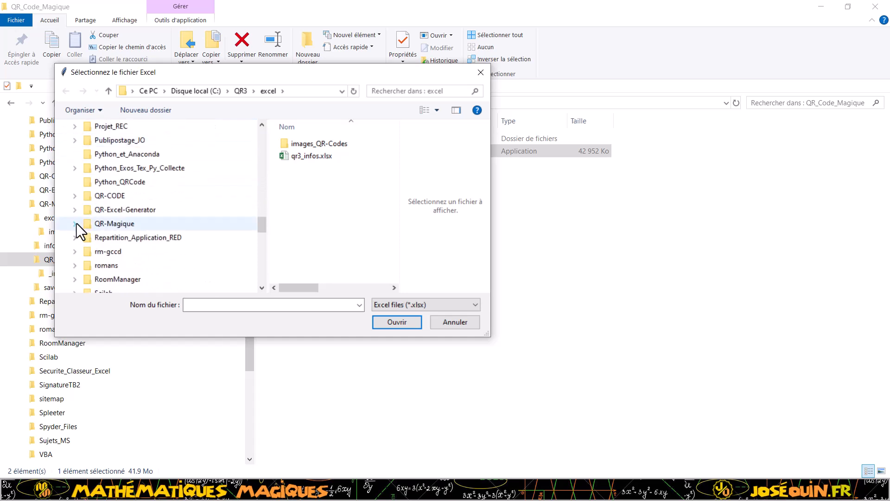
left_click(74, 223)
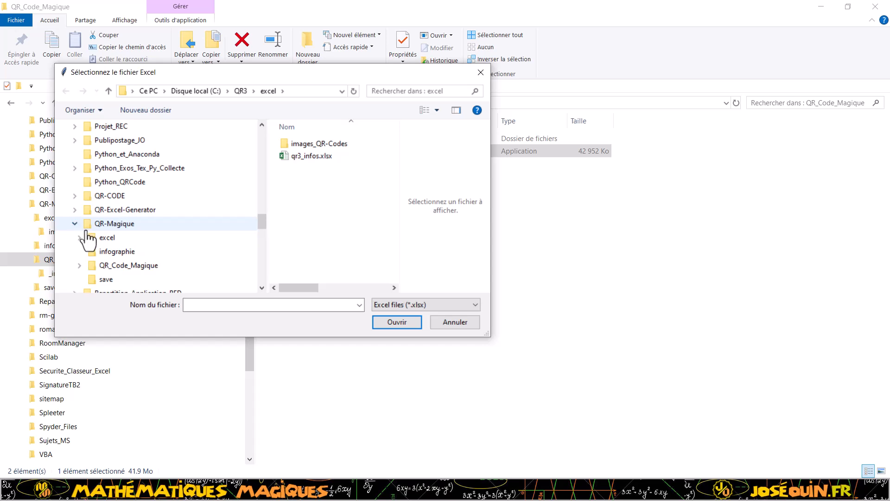
left_click(108, 211)
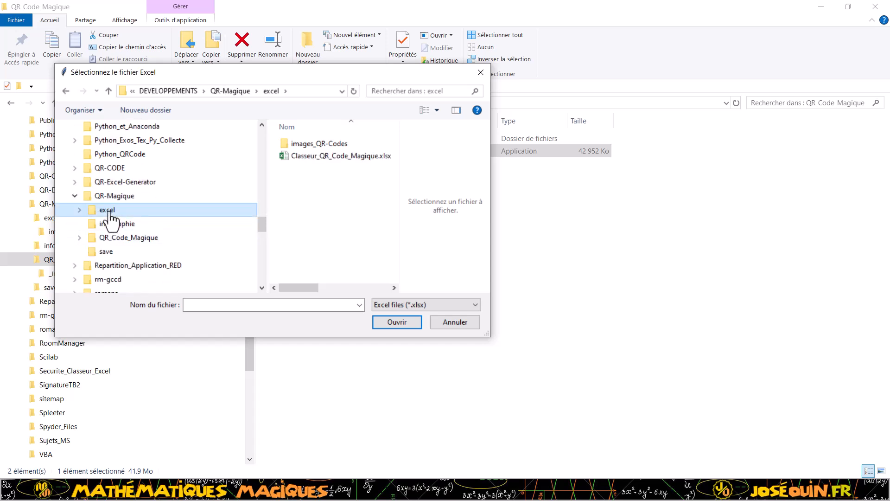
Step: Open Classeur_QR_Code_Magique.xlsx as the source workbook to generate the QR codes, and dismiss the completion message
left_click(325, 156)
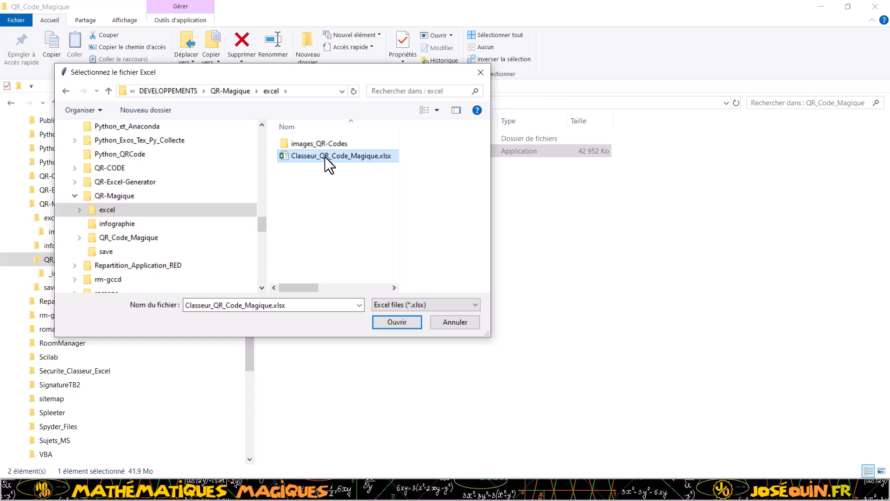
left_click(400, 323)
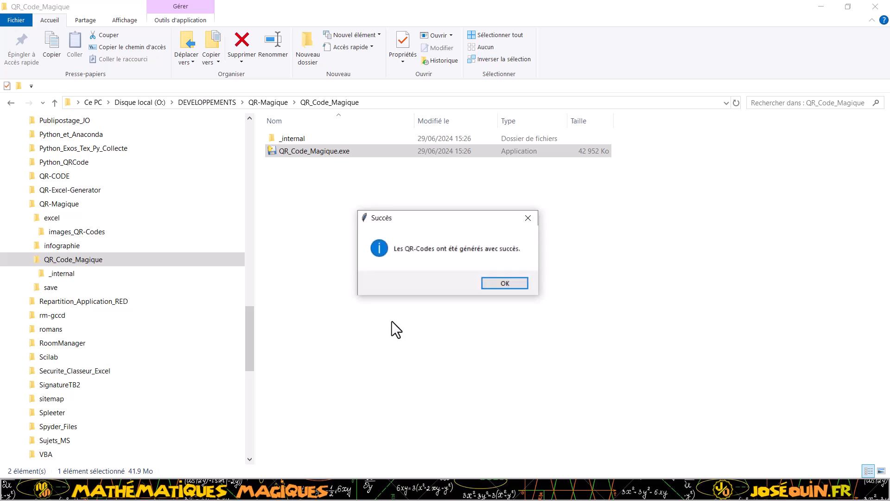
left_click(503, 282)
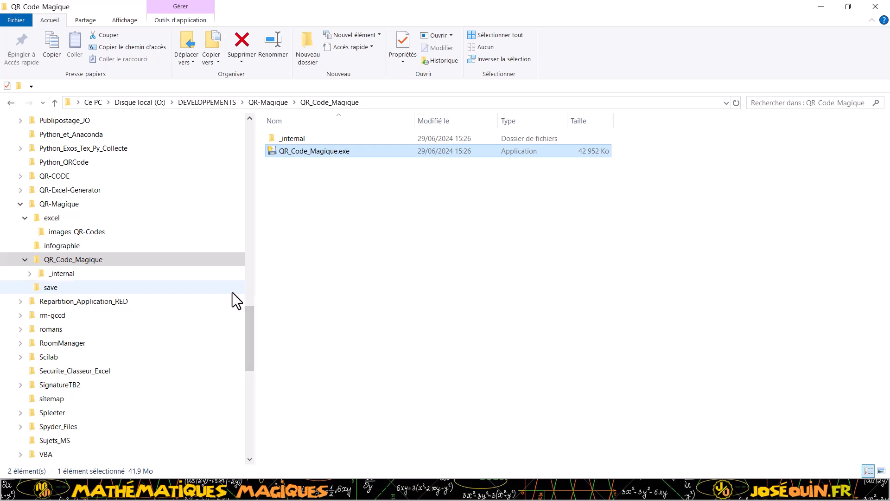
Step: Open the images_QR-Codes subfolder of the excel folder and look through the generated JPG files
left_click(64, 233)
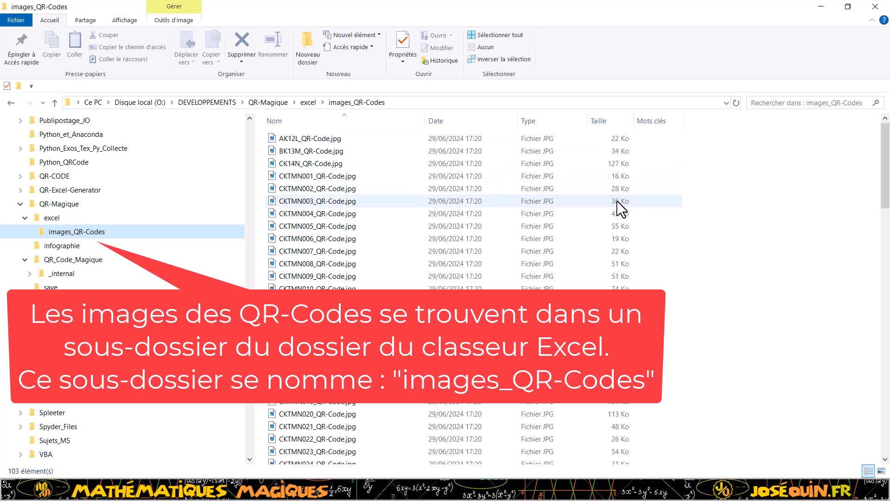
scroll(616, 255, "down", 3)
scroll(613, 260, "down", 2)
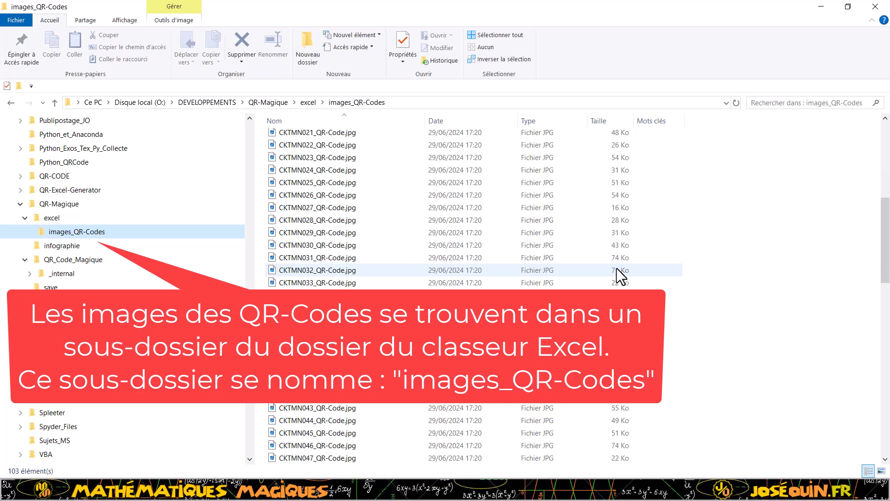
scroll(612, 267, "down", 1)
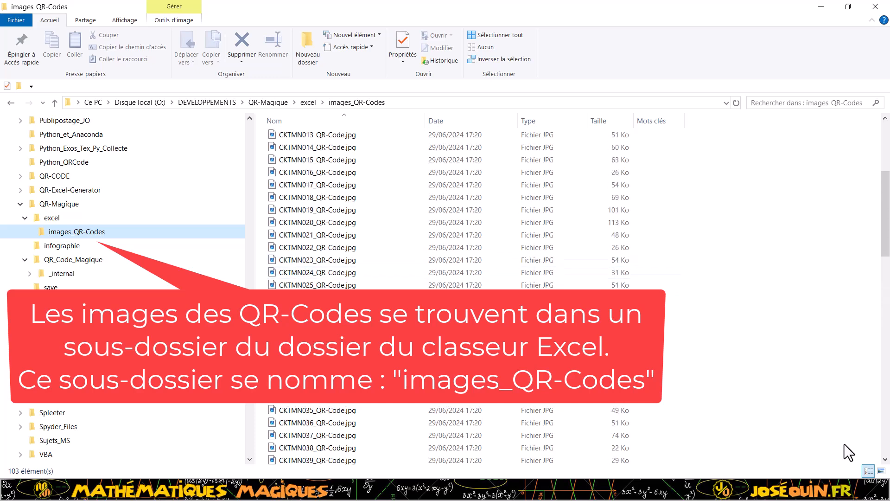
Step: Display the images_QR-Codes files as large thumbnails and look over the QR code images
left_click(882, 470)
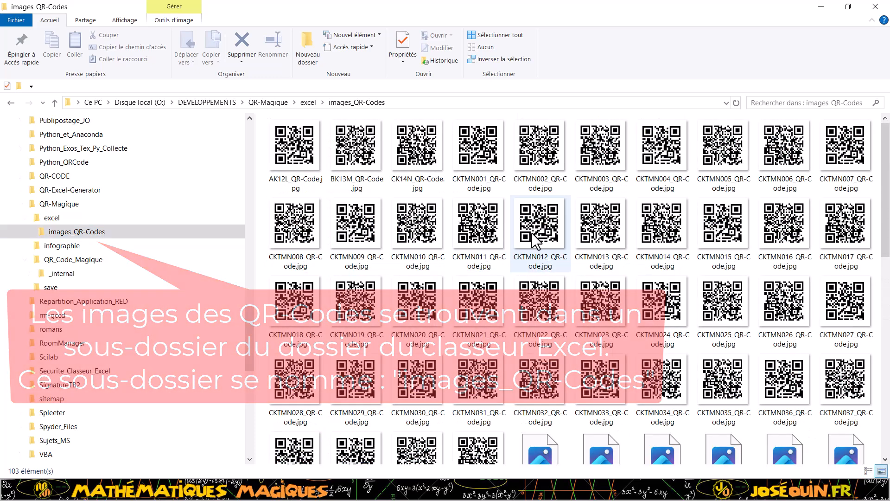
scroll(464, 247, "down", 5)
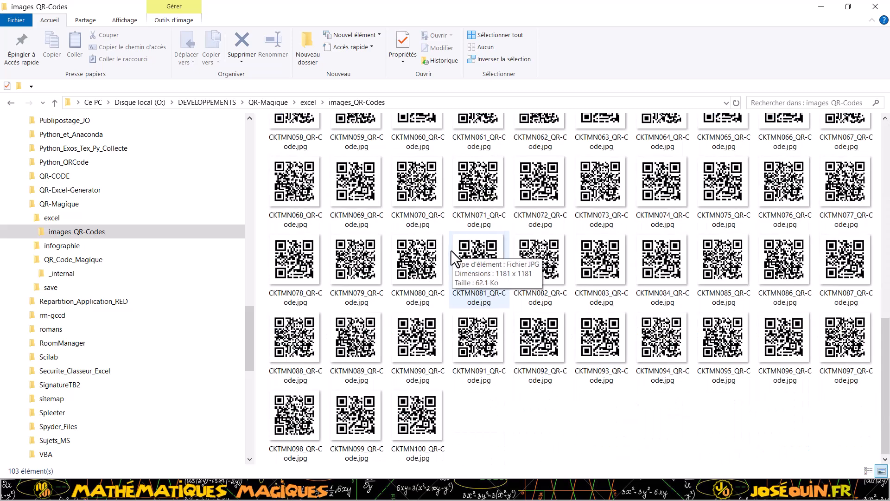
scroll(450, 250, "up", 5)
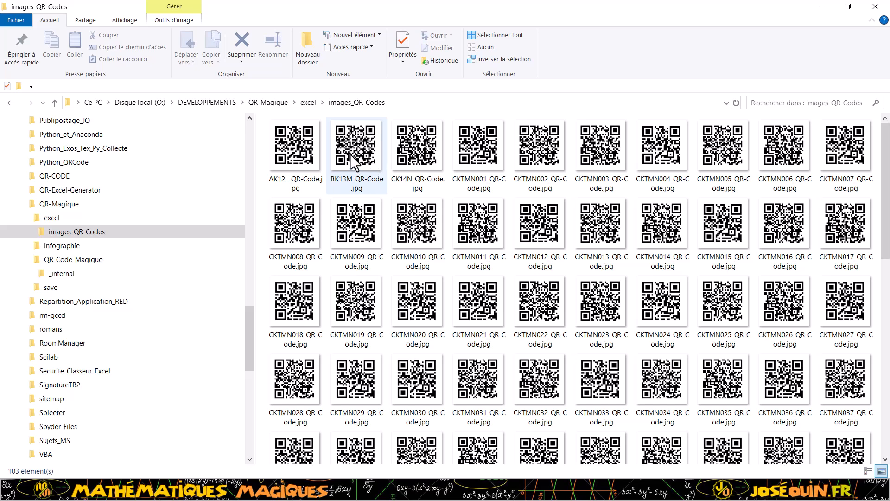
mouse_move(351, 157)
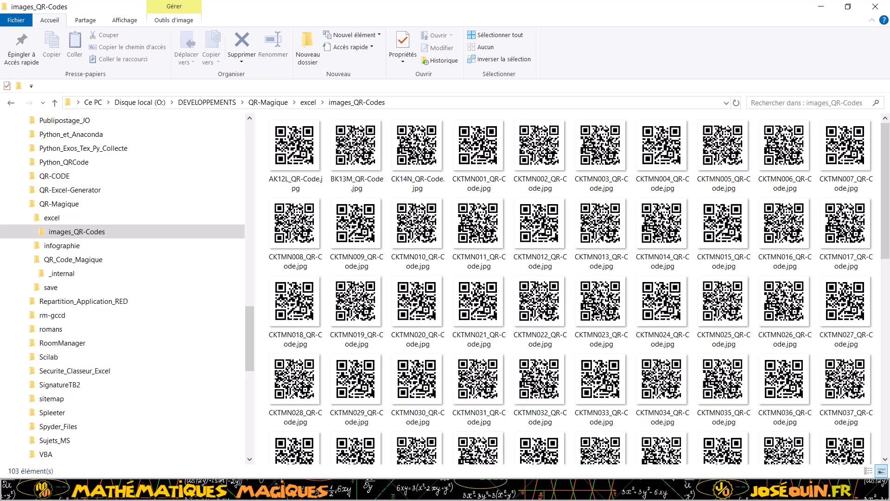
Step: Open Classeur_QR_Code_Magique.xlsx from the excel folder, review its Largeur and Résolution columns, and minimize the workbook
mouse_move(409, 489)
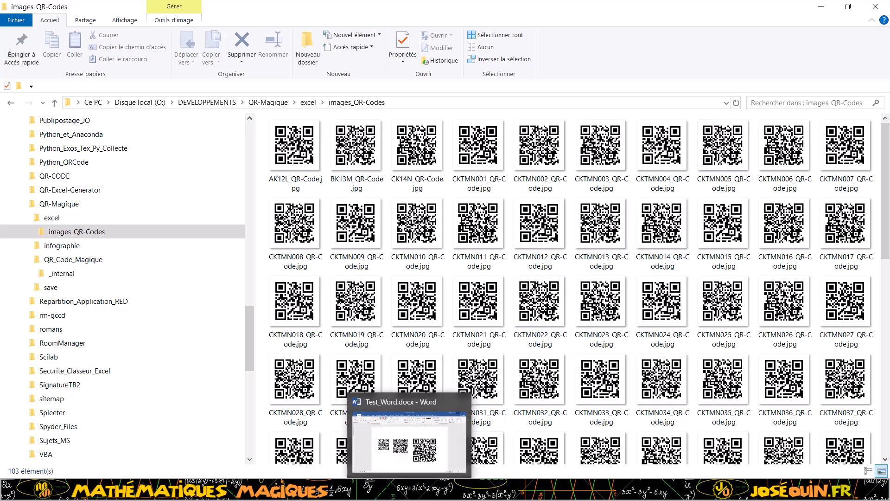
left_click(52, 218)
double_click(296, 151)
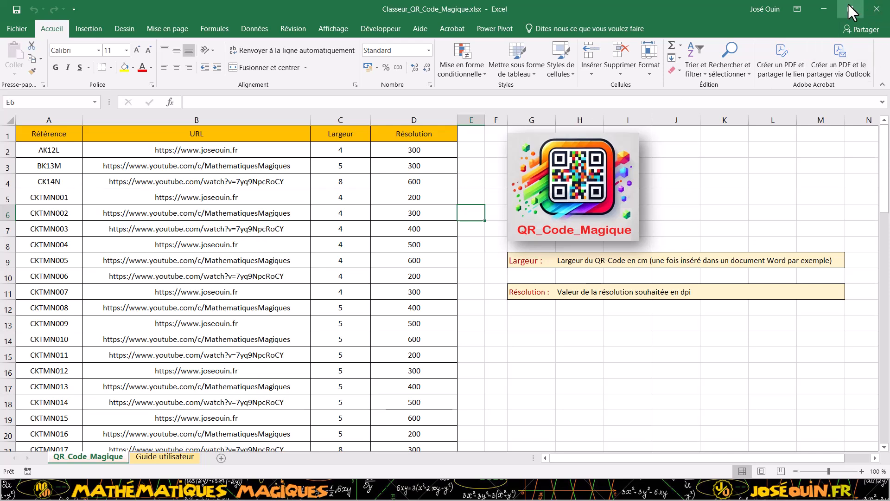
left_click(824, 8)
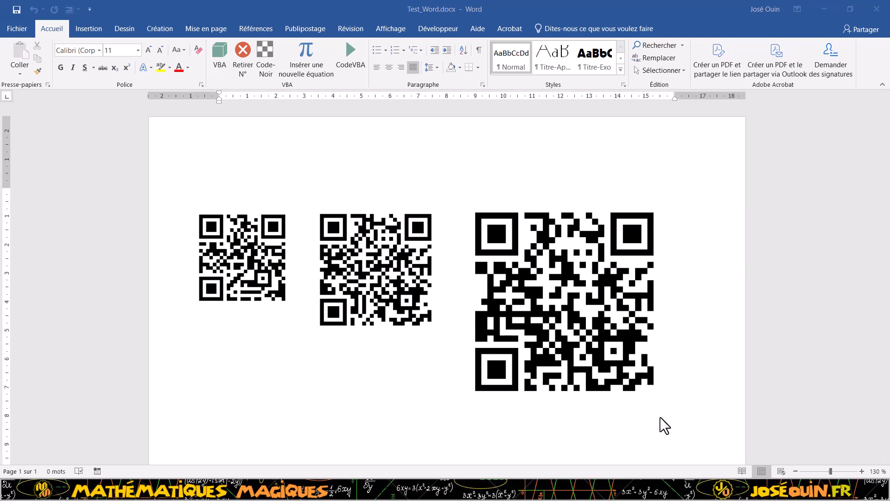
Step: Switch to Test_Word.docx in Word and check the size settings of the smallest QR code, leaving them unmodified
left_click(267, 261)
right_click(268, 261)
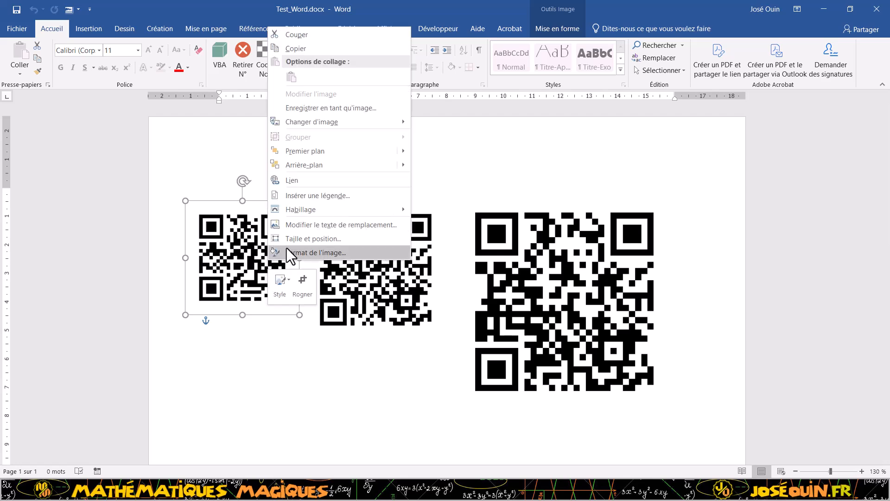
left_click(285, 240)
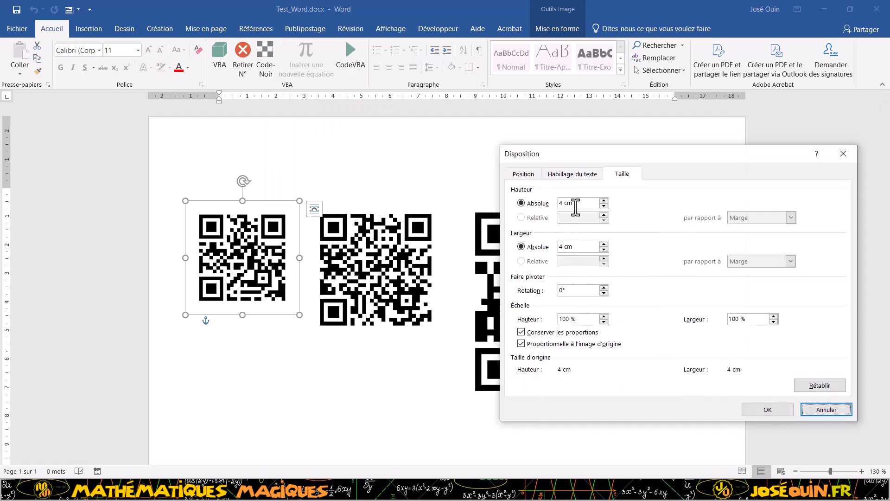
left_click(826, 410)
Step: Check the height and width settings of the middle QR code image and close the dialog without modifying them
left_click(389, 291)
right_click(388, 290)
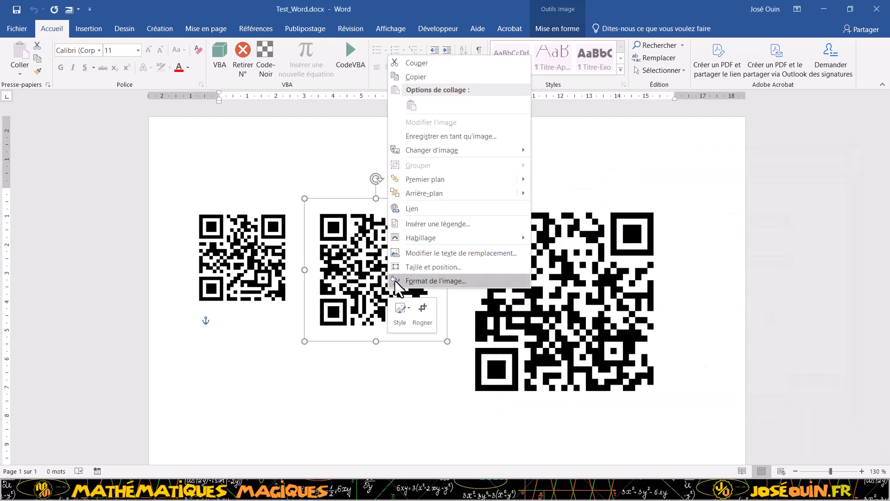
left_click(410, 271)
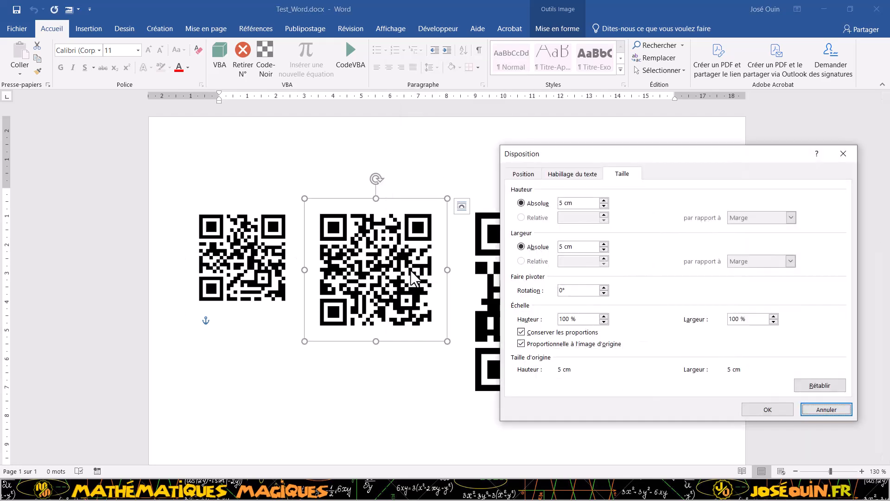
left_click(834, 413)
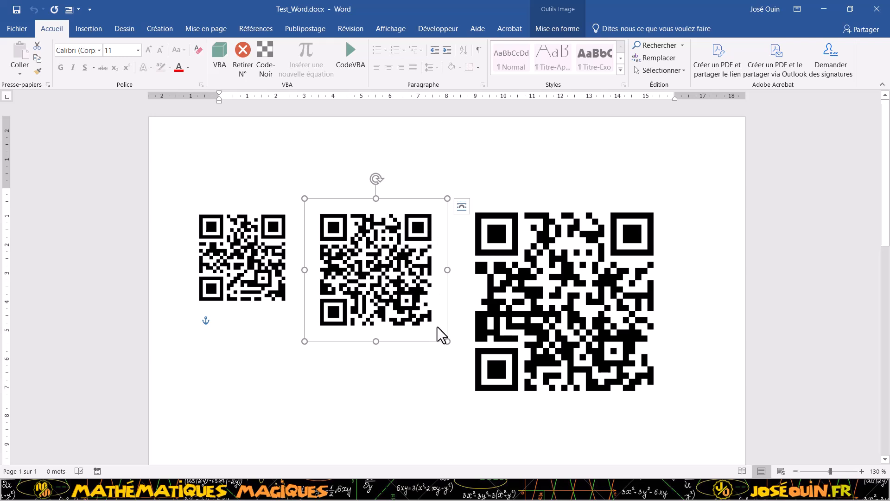
Step: Check the height and width settings of the largest QR code image, close the dialog without modifying them, and deselect the image
left_click(557, 333)
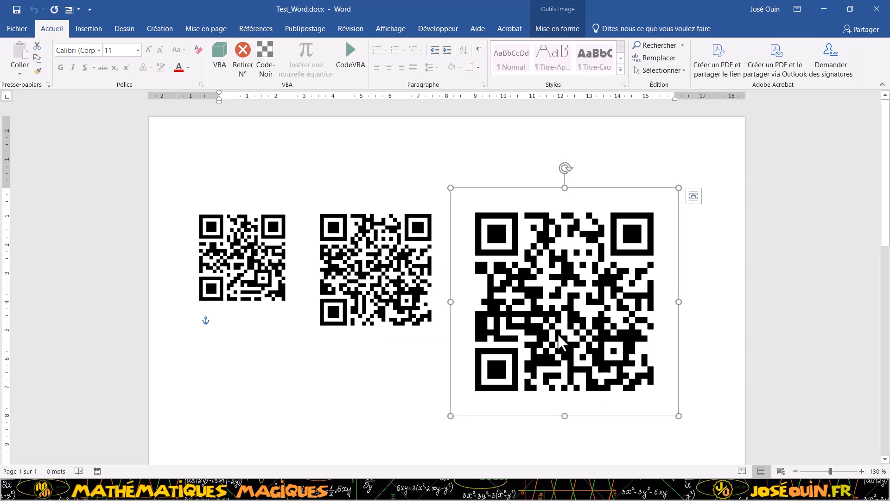
right_click(557, 333)
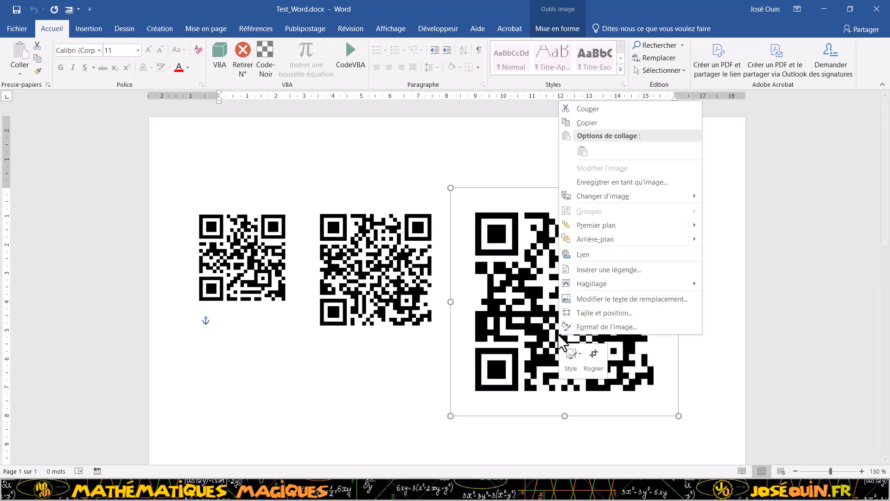
left_click(583, 313)
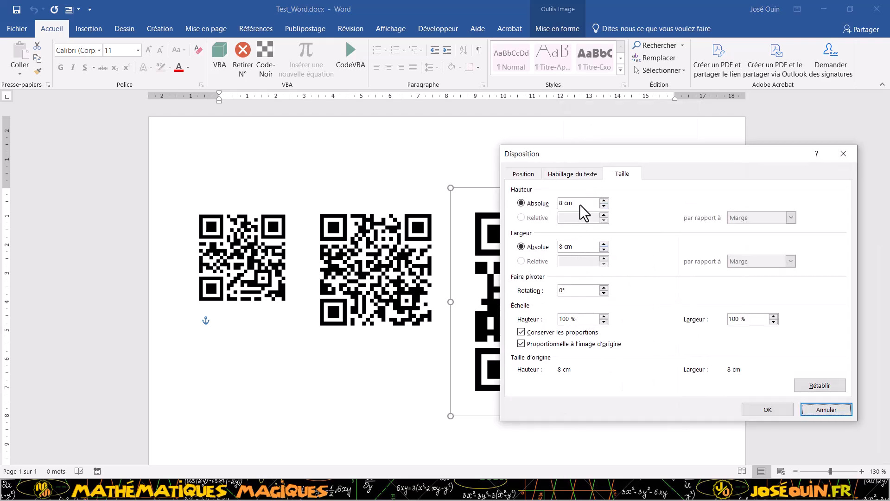
left_click(826, 410)
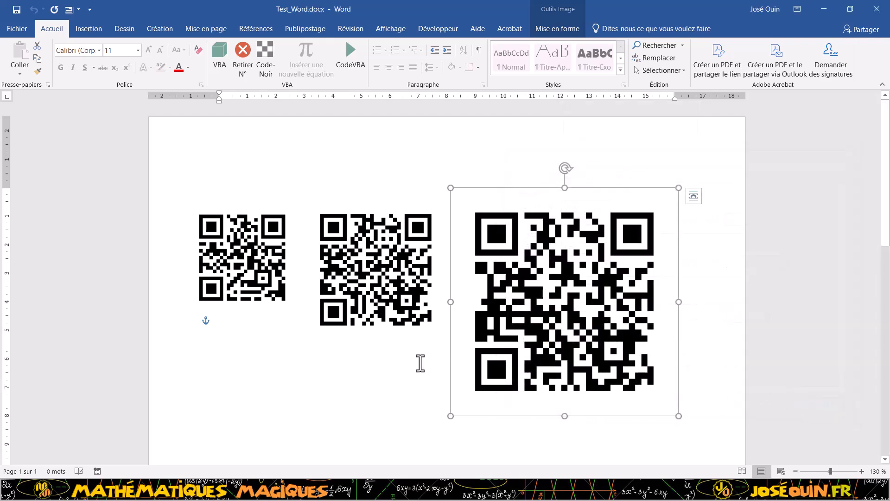
left_click(373, 357)
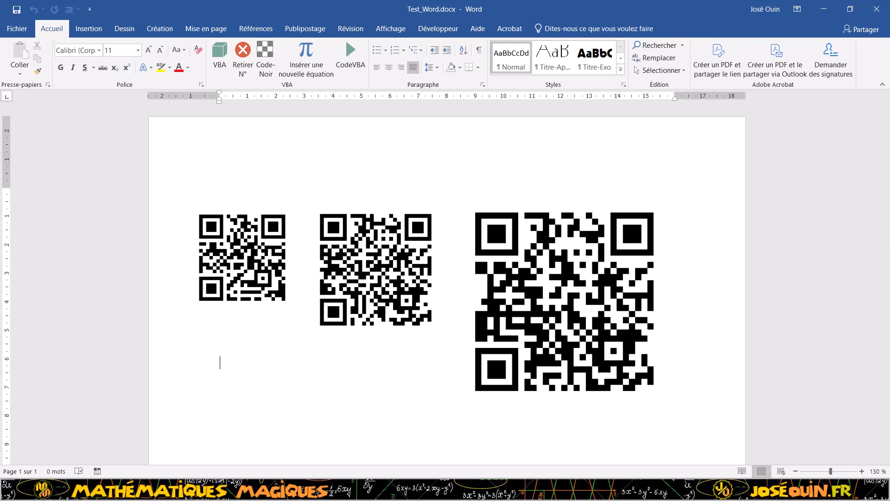
Step: Return to File Explorer and view the images_QR-Codes folder as a detailed list, then as large thumbnails again
mouse_move(257, 491)
left_click(219, 446)
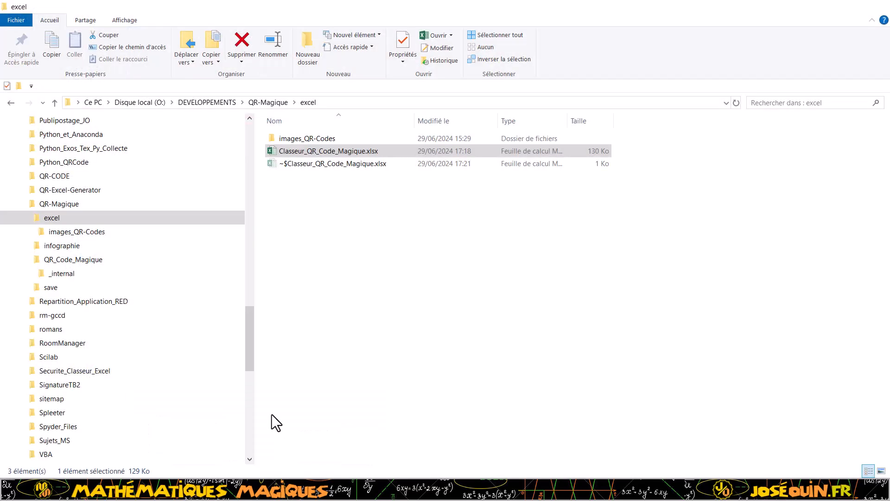
left_click(79, 233)
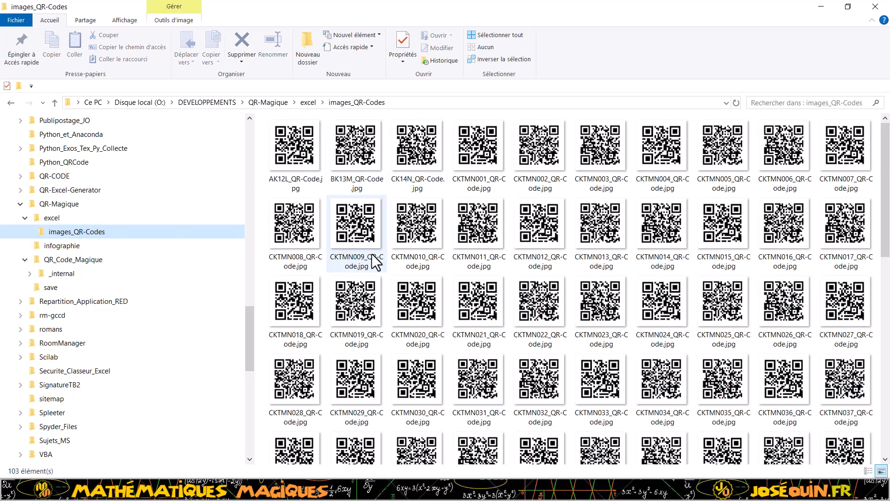
left_click(868, 471)
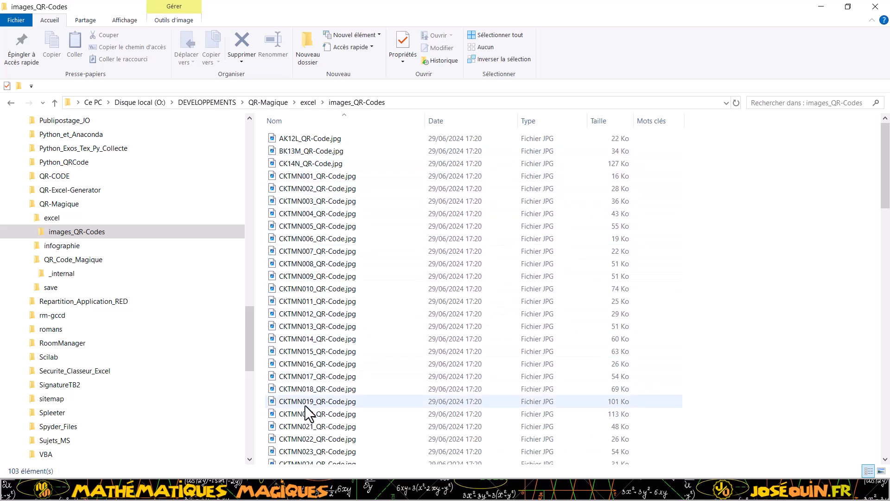
left_click(883, 472)
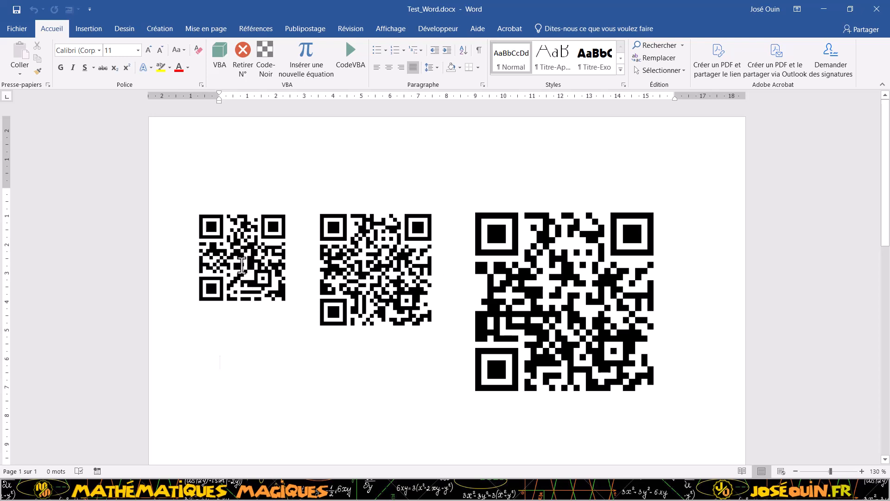
Step: Inspect the three QR code images in the Word document by selecting each one, then clear the selection
left_click(277, 247)
left_click(382, 273)
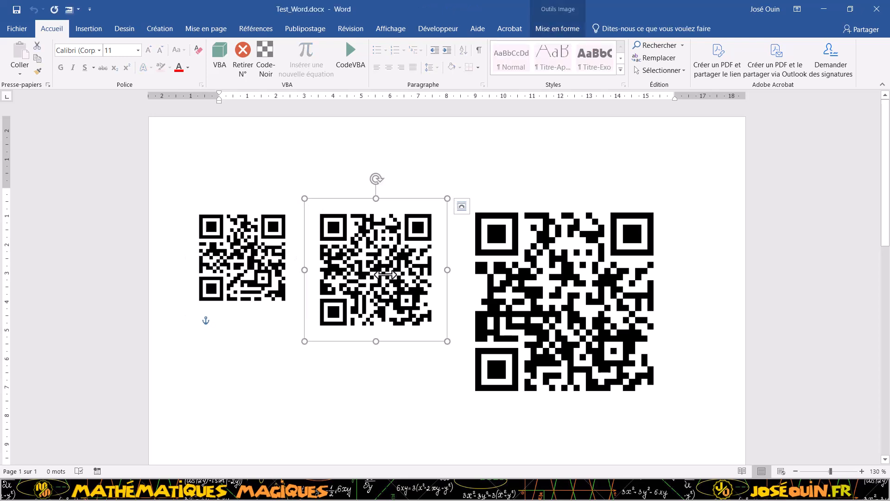
left_click(540, 281)
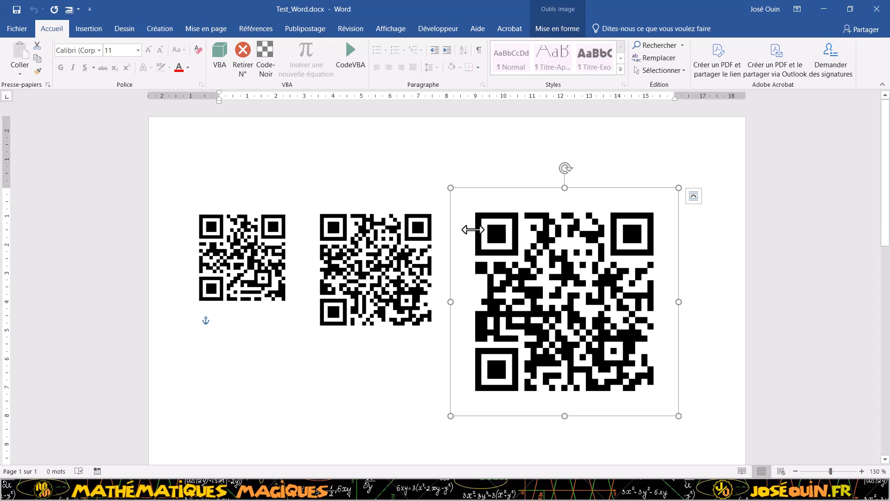
left_click(272, 236)
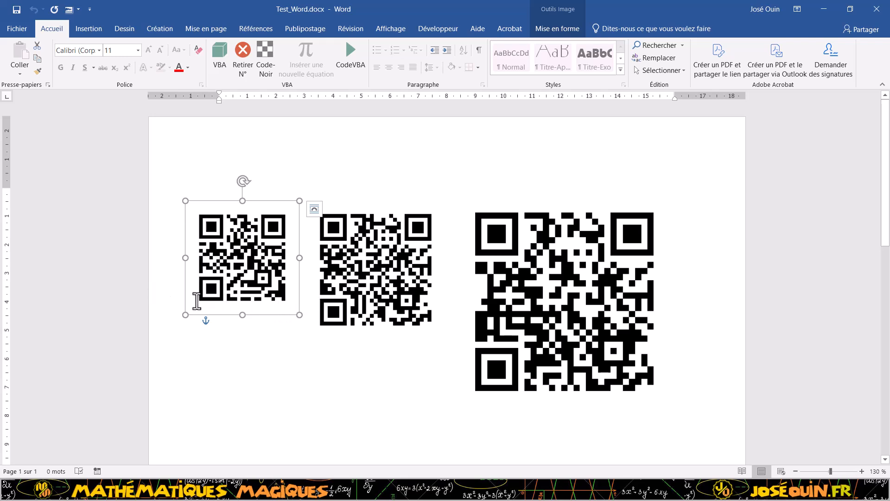
left_click(303, 352)
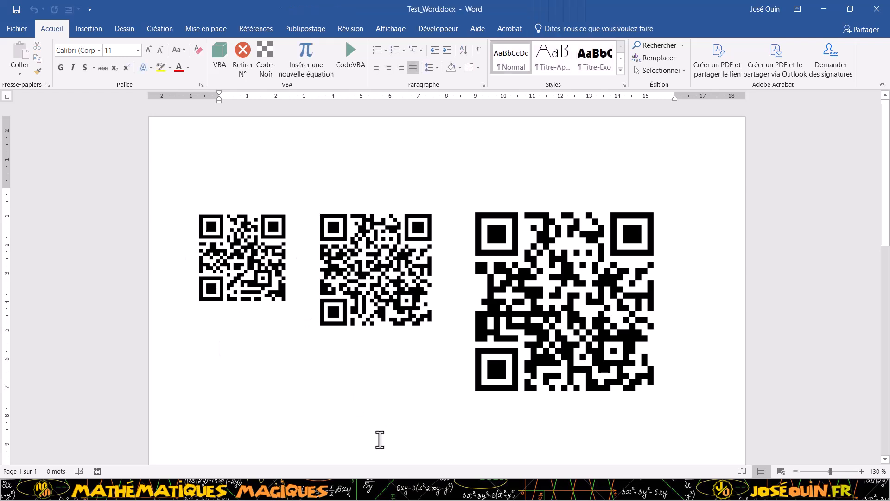
Step: Switch to Classeur_QR_Code_Magique.xlsx in Excel and look over the table of references, URLs, widths and resolutions
left_click(413, 489)
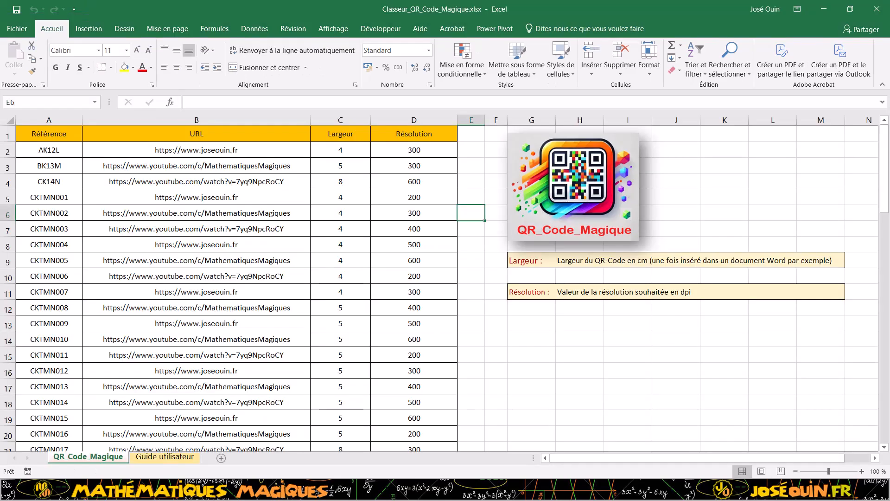
scroll(222, 340, "down", 1)
scroll(543, 279, "up", 1)
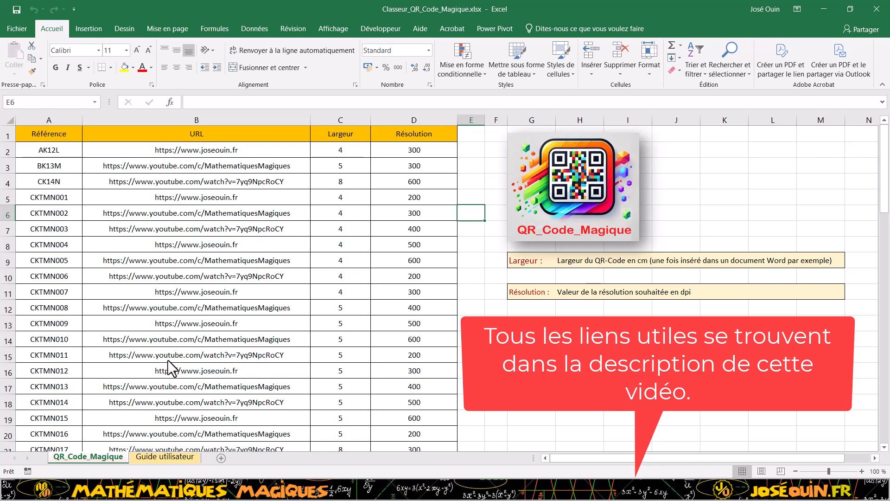
Step: Switch to the images_QR-Codes window in File Explorer and view the contents of the QR-Magique, images_QR-Codes, excel and QR_Code_Magique folders
mouse_move(258, 490)
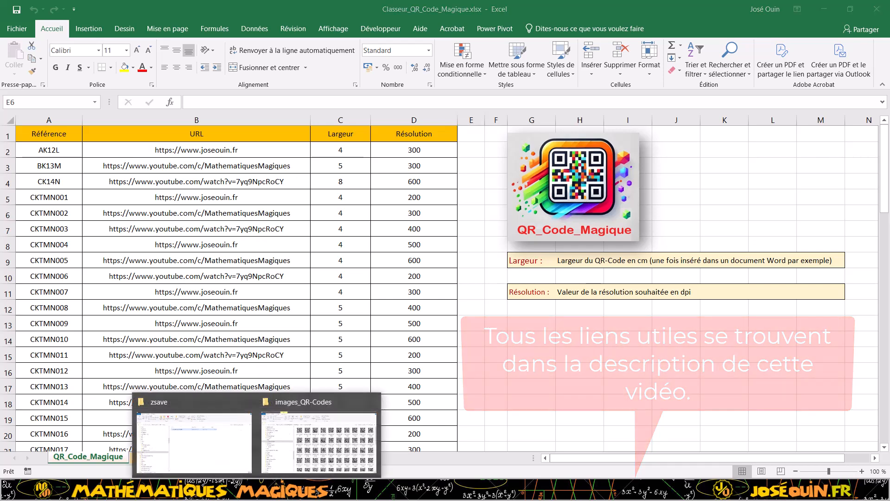
left_click(277, 449)
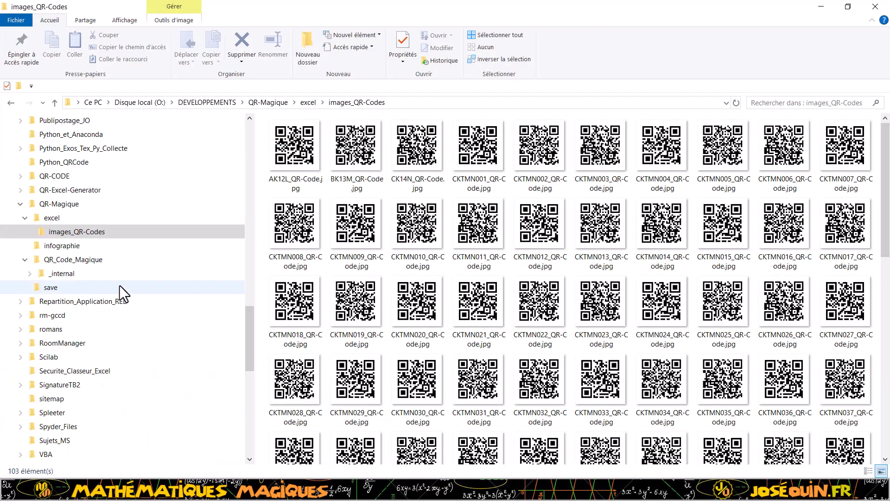
left_click(59, 205)
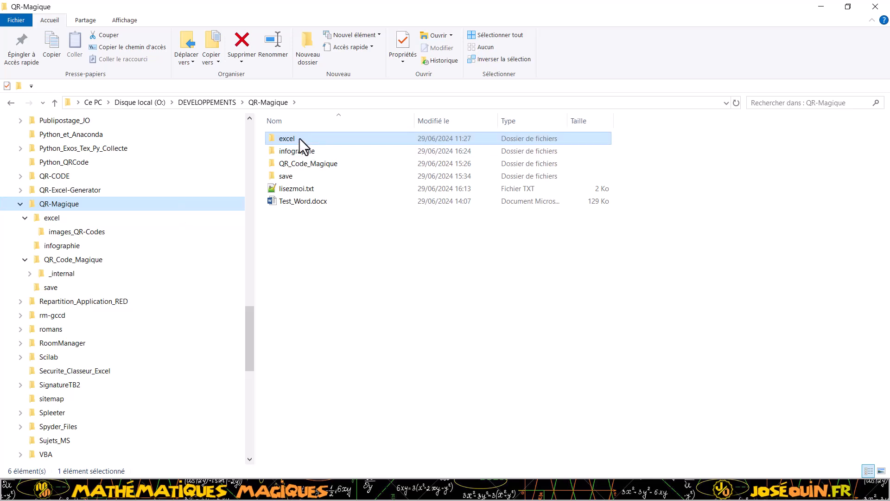
left_click(60, 232)
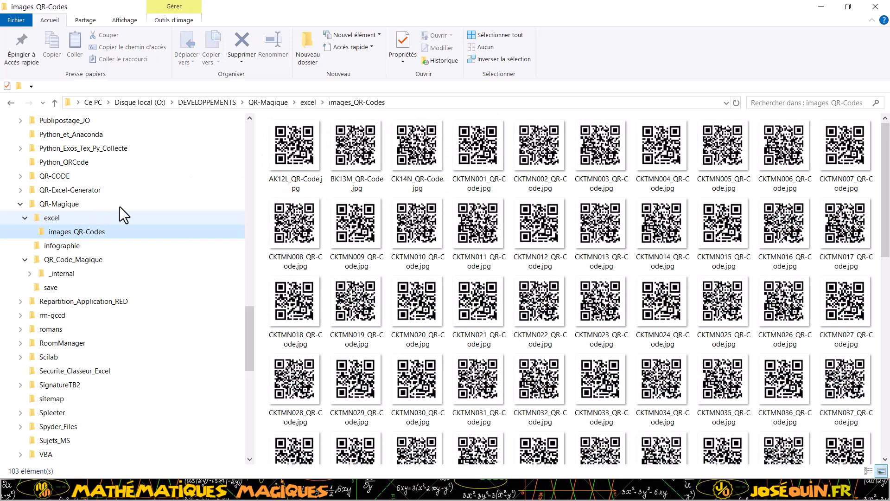
left_click(49, 218)
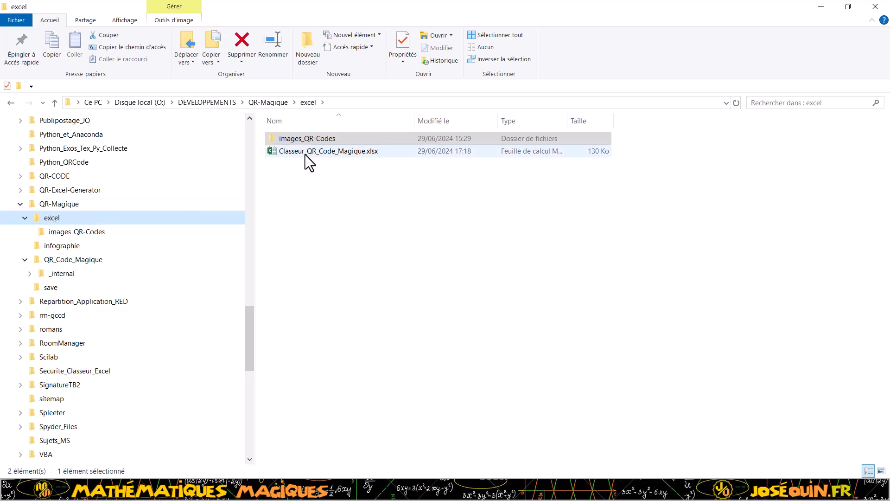
left_click(65, 260)
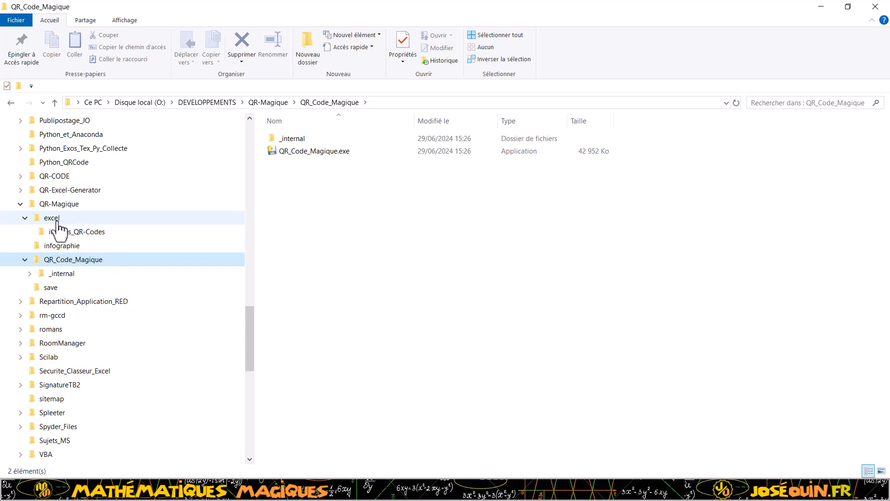
Step: Open lisezmoi.txt from the QR-Magique folder, read its instructions through to the contact section, and close Notepad++
left_click(56, 205)
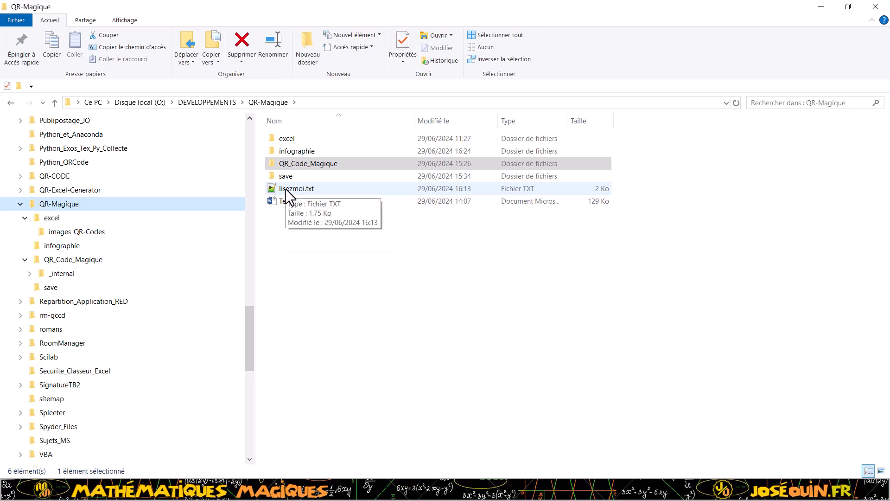
double_click(285, 189)
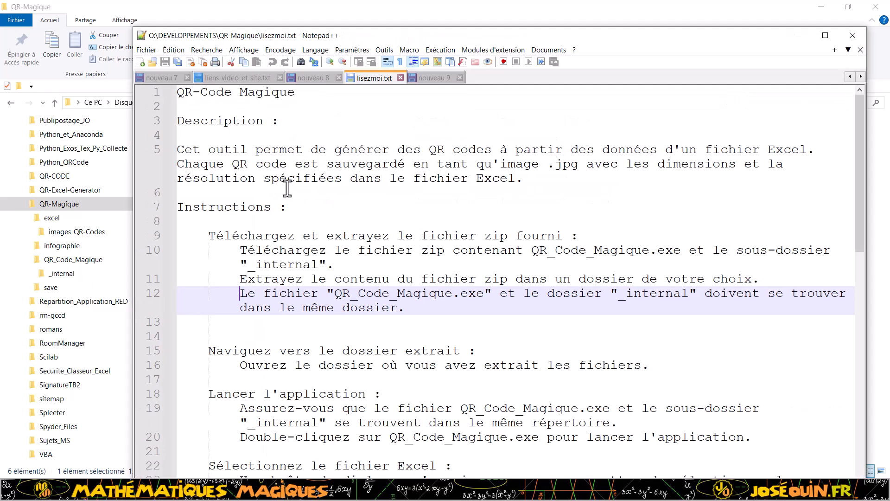
scroll(271, 143, "down", 2)
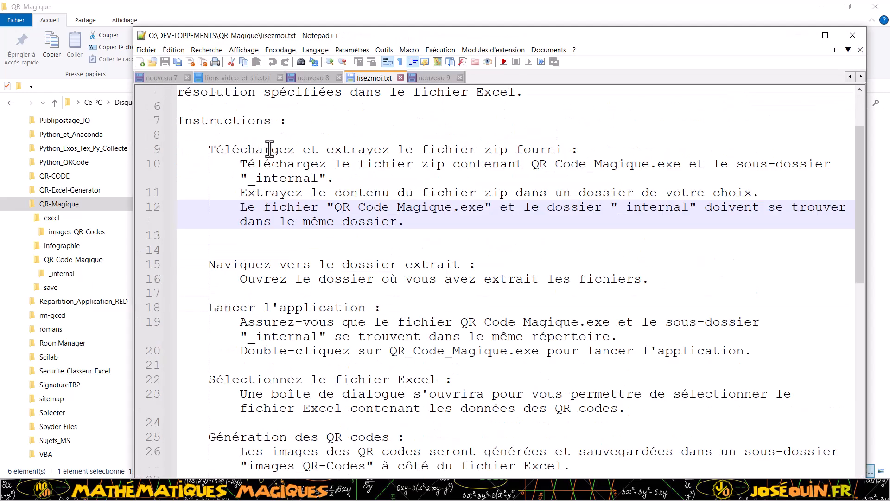
scroll(269, 149, "down", 2)
scroll(269, 149, "down", 4)
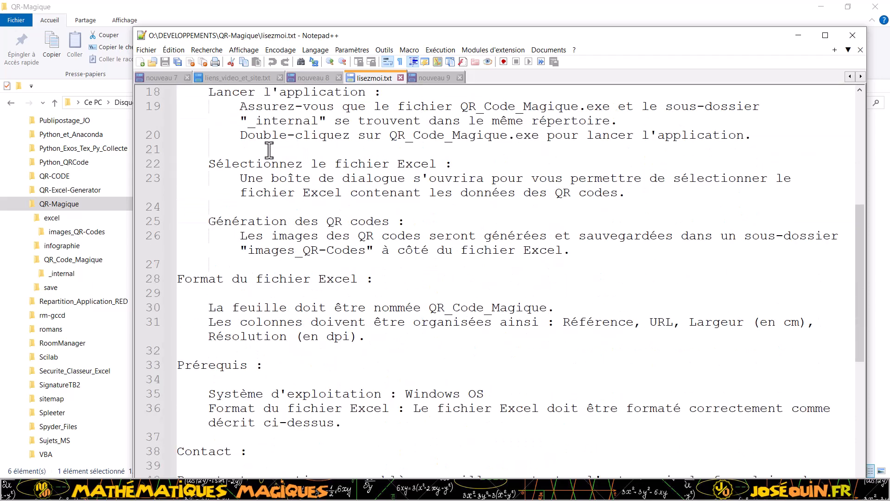
scroll(269, 150, "down", 1)
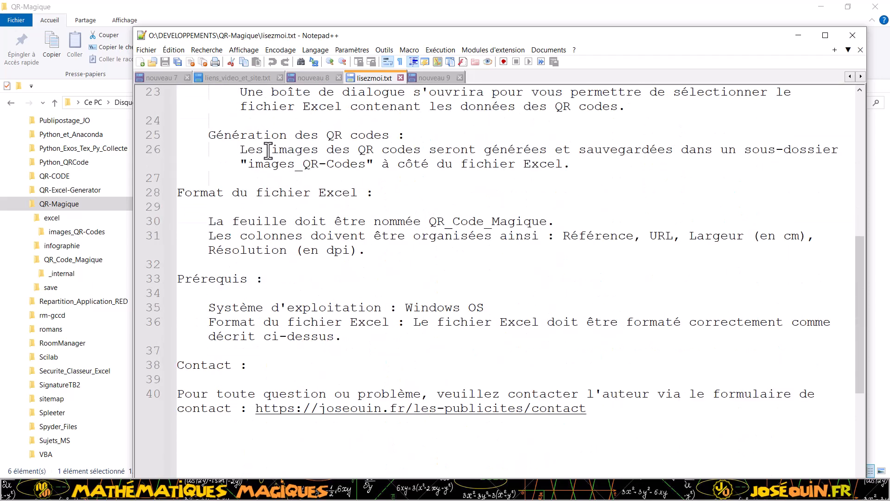
scroll(268, 151, "down", 2)
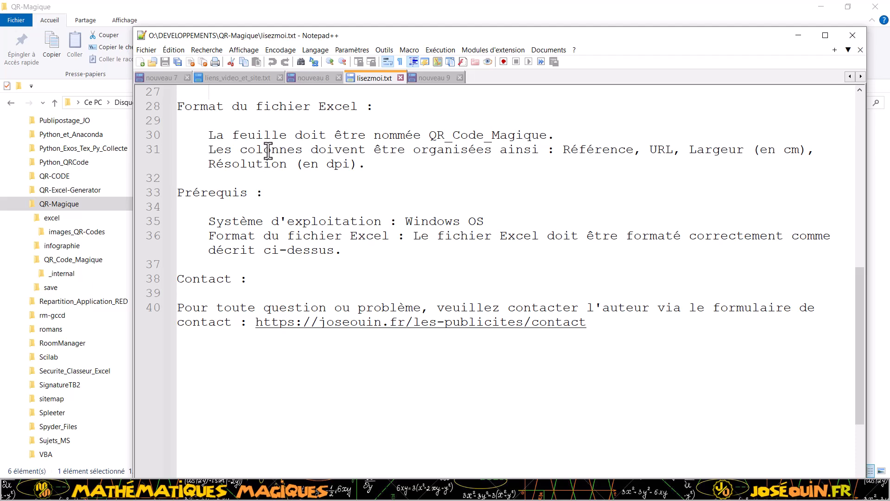
scroll(267, 149, "down", 1)
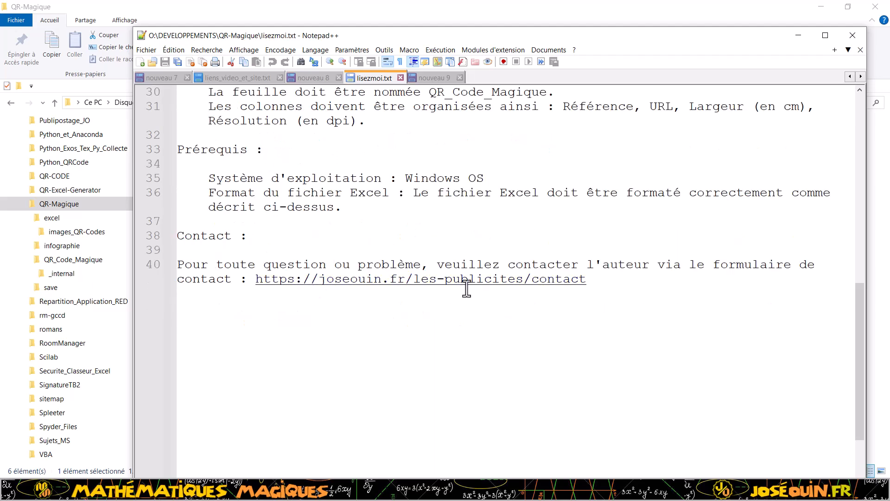
scroll(310, 301, "up", 1)
scroll(310, 302, "up", 10)
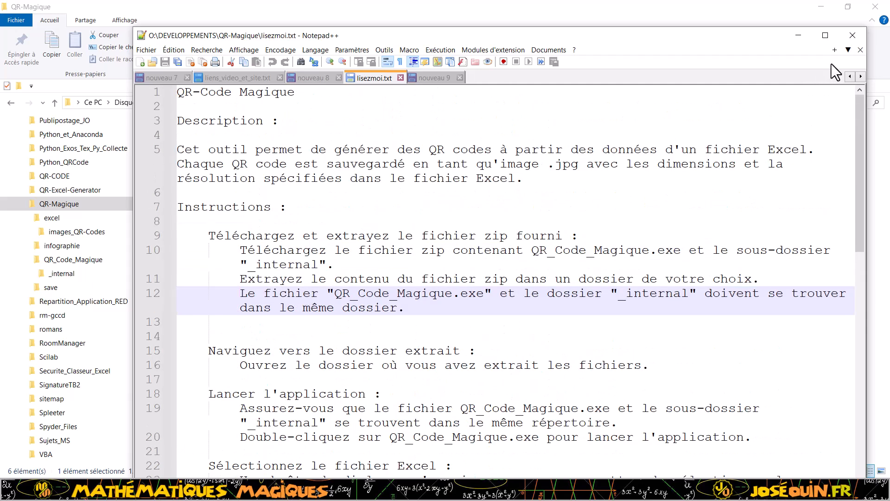
left_click(852, 36)
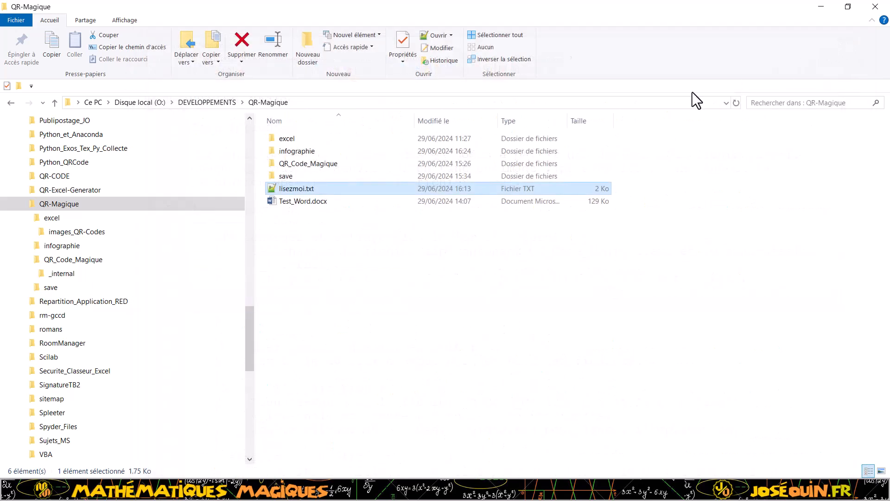